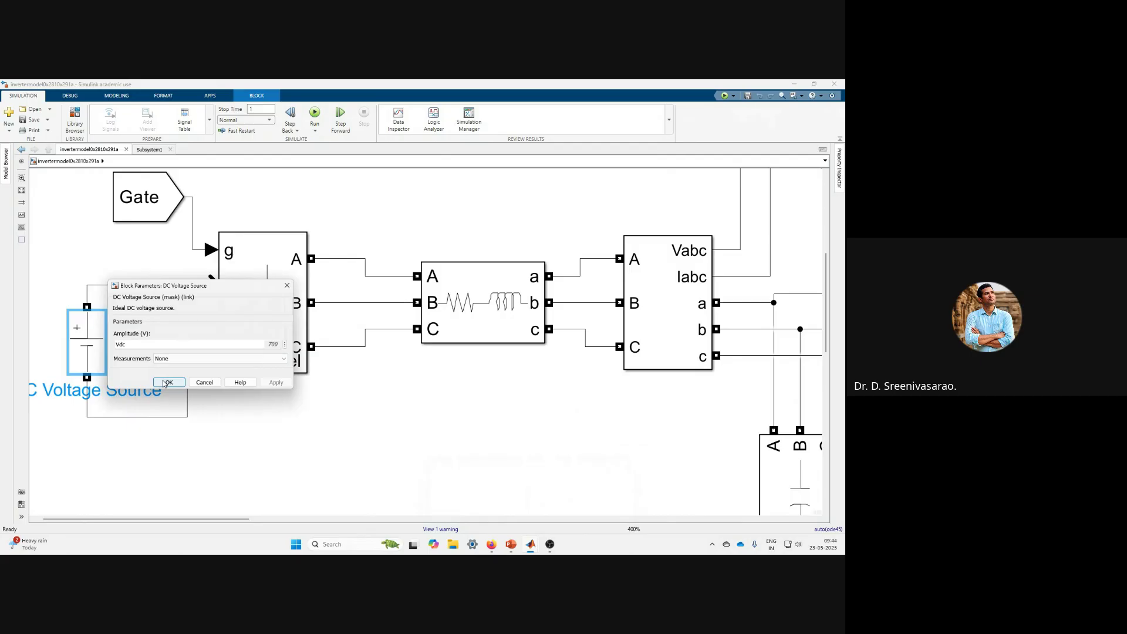
Step: Review the model's InitFcn callback in Model Properties, where Vdc, Lf and Cf are defined, and close the dialog
{"action": "right_click", "coordinate": [246, 441]}
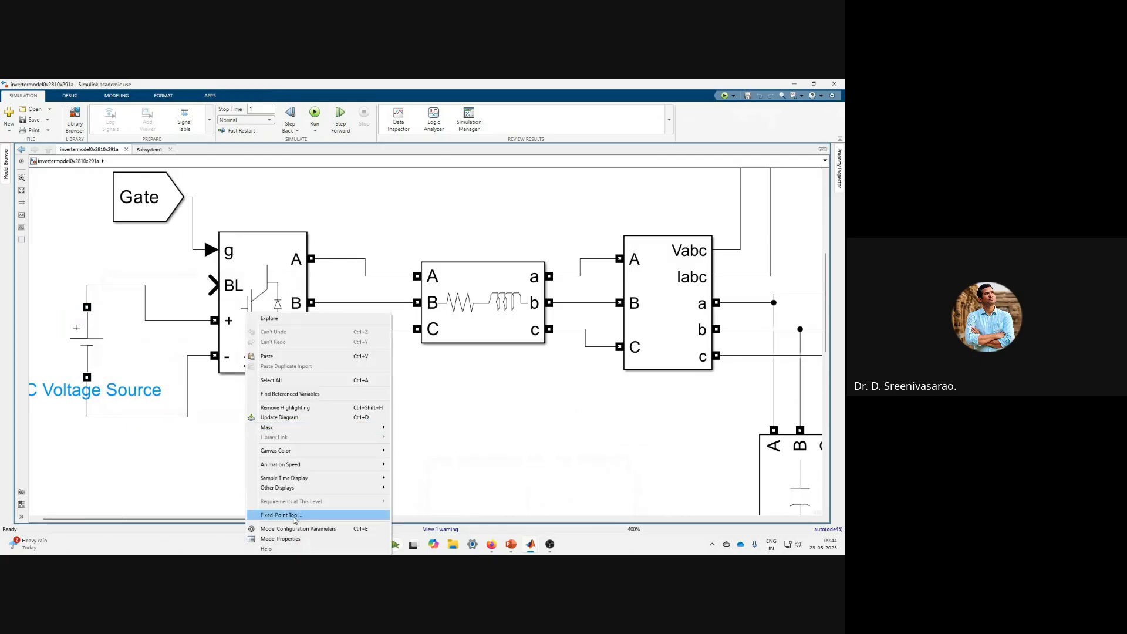
{"action": "left_click", "coordinate": [280, 538]}
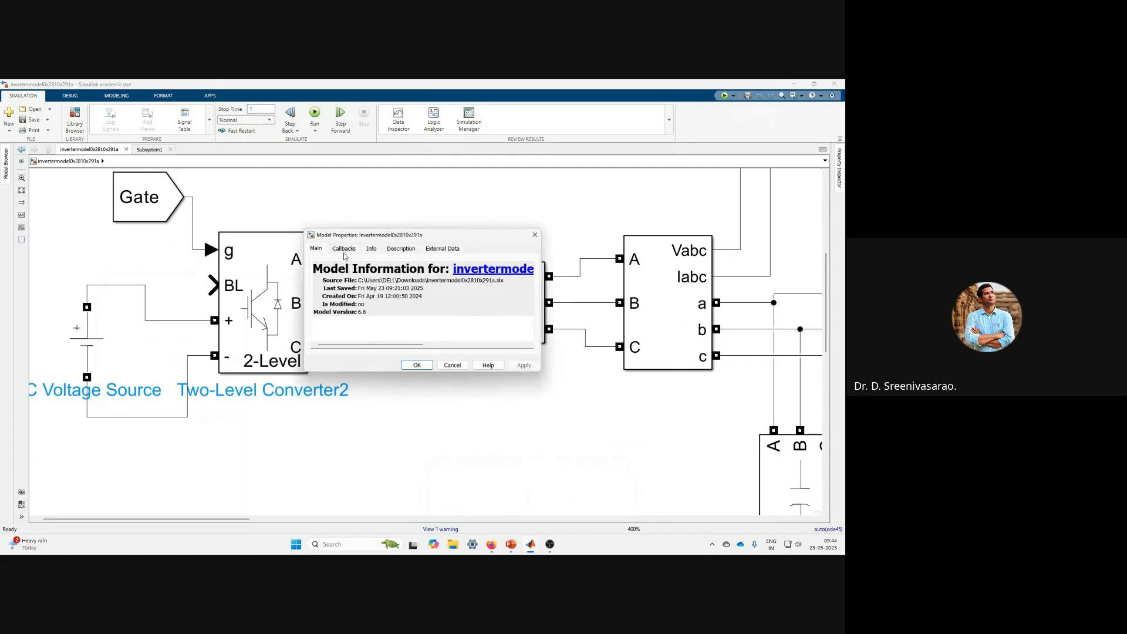
{"action": "left_click", "coordinate": [346, 249]}
{"action": "left_click", "coordinate": [333, 281]}
{"action": "left_click", "coordinate": [332, 291]}
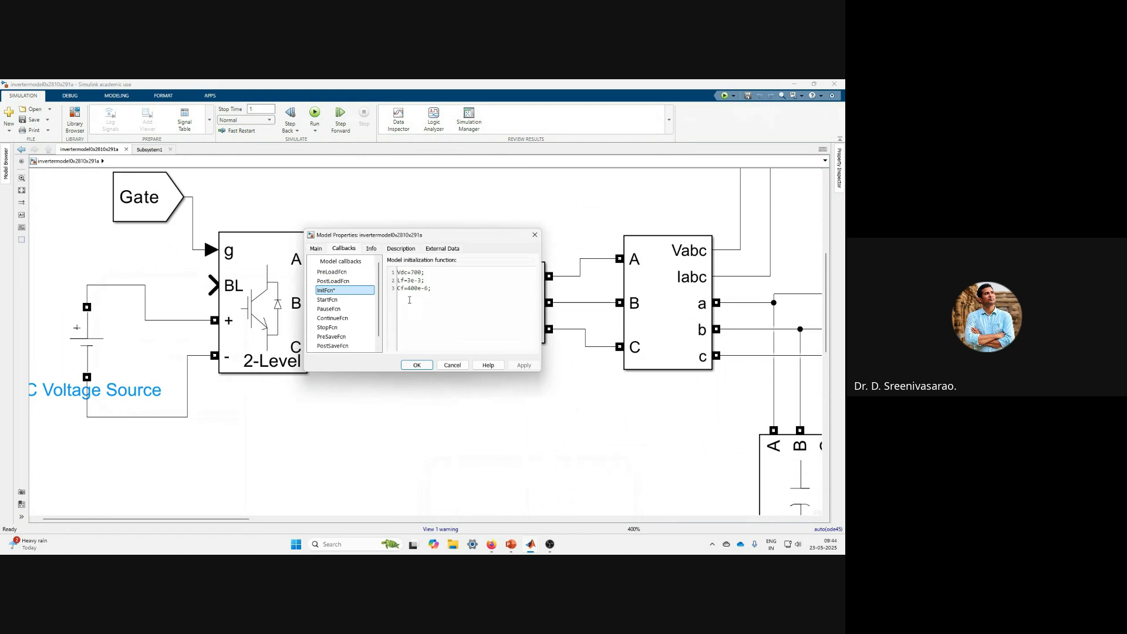
{"action": "left_click", "coordinate": [417, 365]}
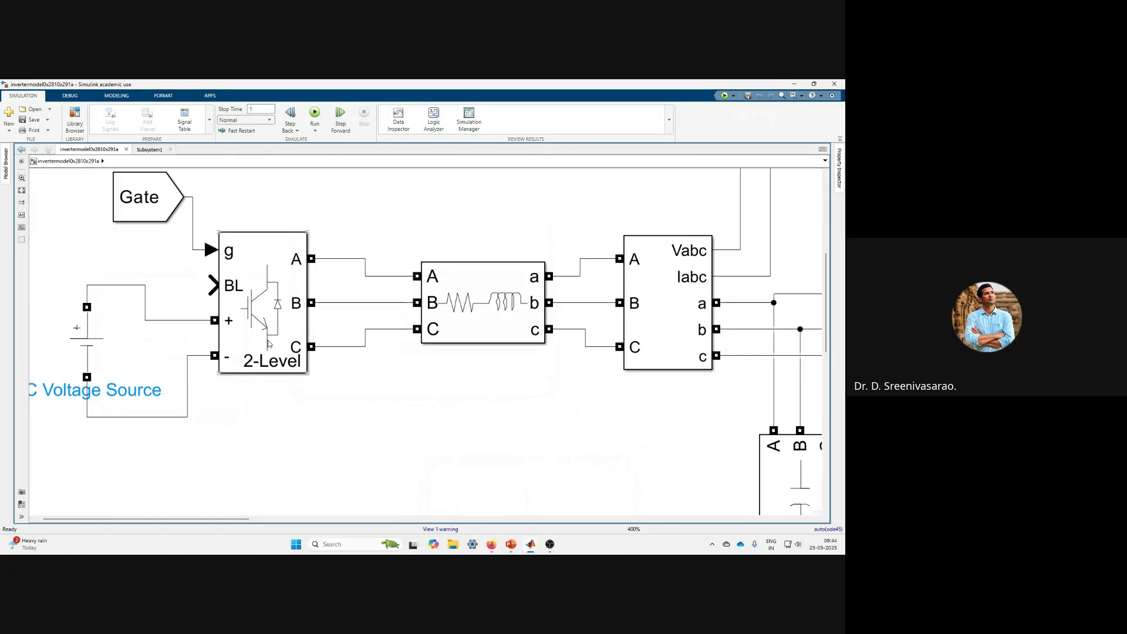
Step: Examine the power circuit from the two-level converter through the LC filter to the second three-phase measurement block and its Vabc and Iabc tags
{"action": "scroll", "coordinate": [251, 315], "scroll_direction": "down", "scroll_amount": 3}
{"action": "scroll", "coordinate": [332, 344], "scroll_direction": "up", "scroll_amount": 2}
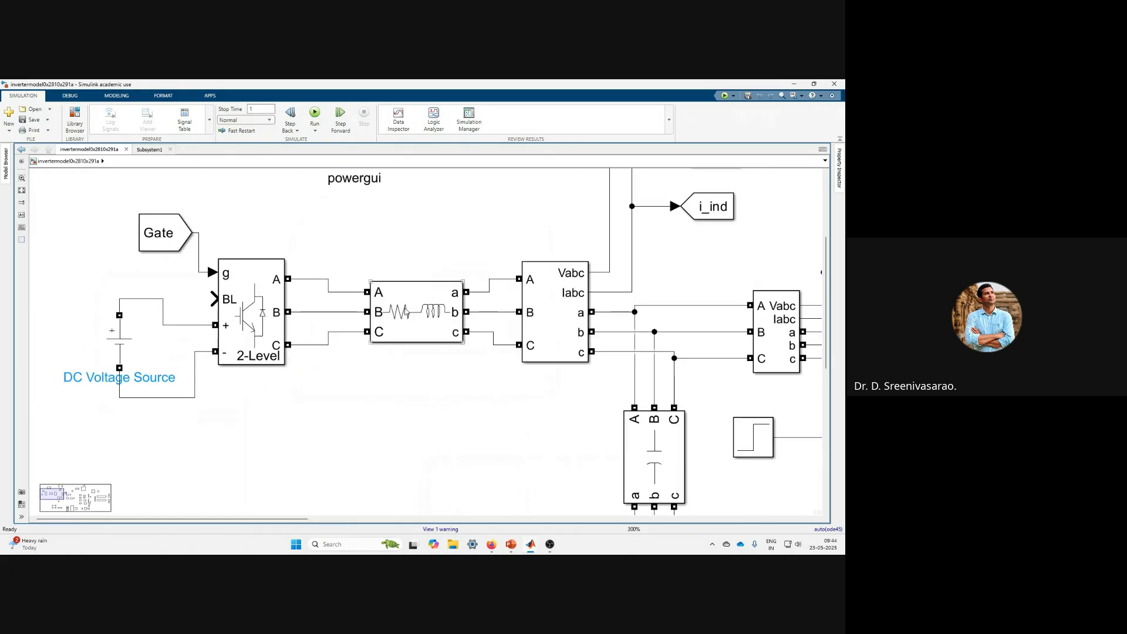
{"action": "left_click_drag", "start_coordinate": [297, 519], "coordinate": [364, 519]}
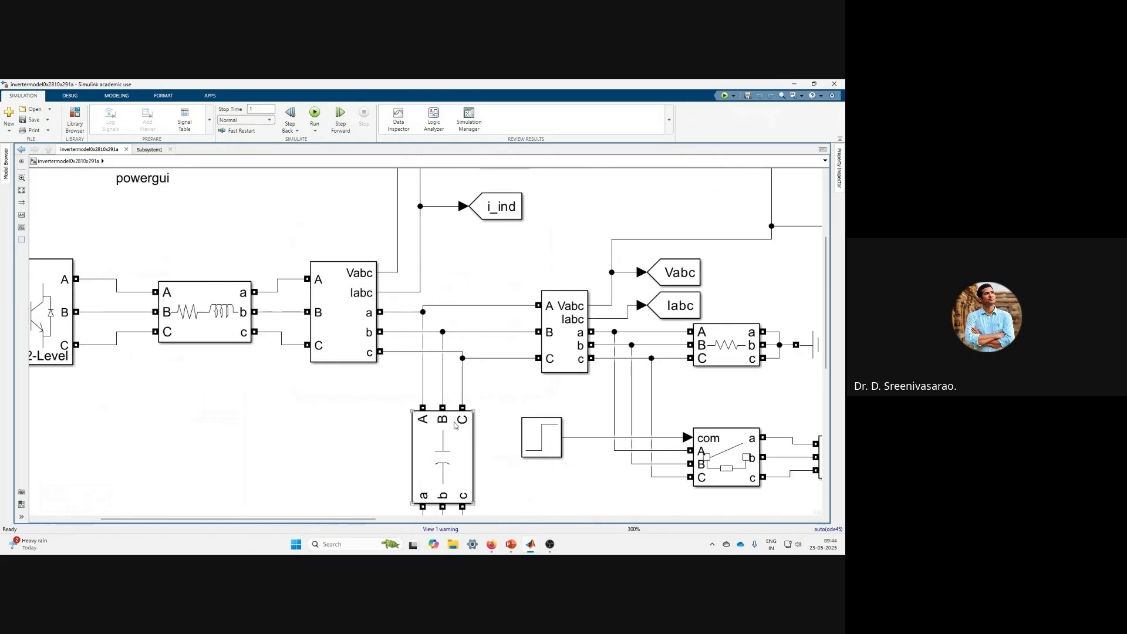
{"action": "scroll", "coordinate": [454, 426], "scroll_direction": "down", "scroll_amount": 2}
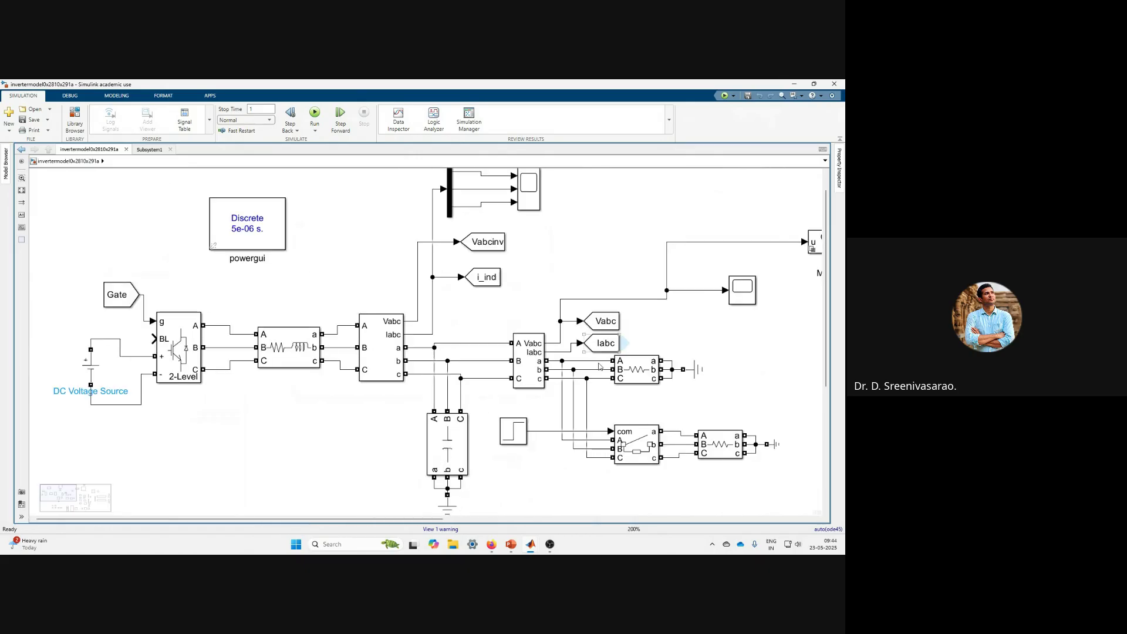
{"action": "left_click", "coordinate": [467, 519]}
{"action": "left_click_drag", "start_coordinate": [467, 519], "coordinate": [473, 519]}
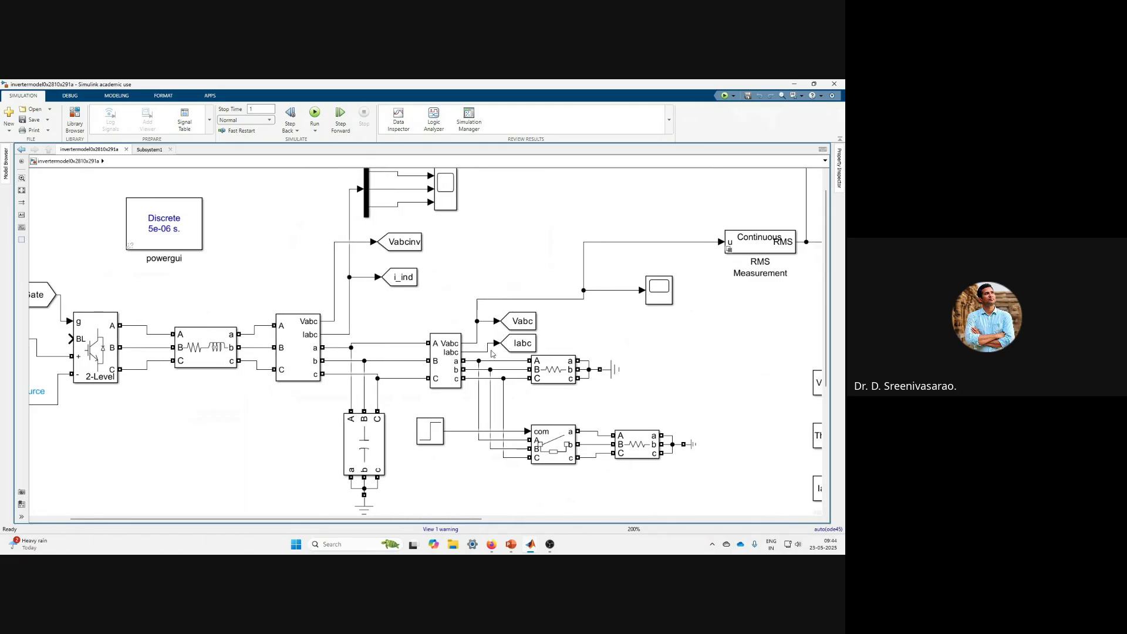
{"action": "left_click_drag", "start_coordinate": [442, 304], "coordinate": [521, 402]}
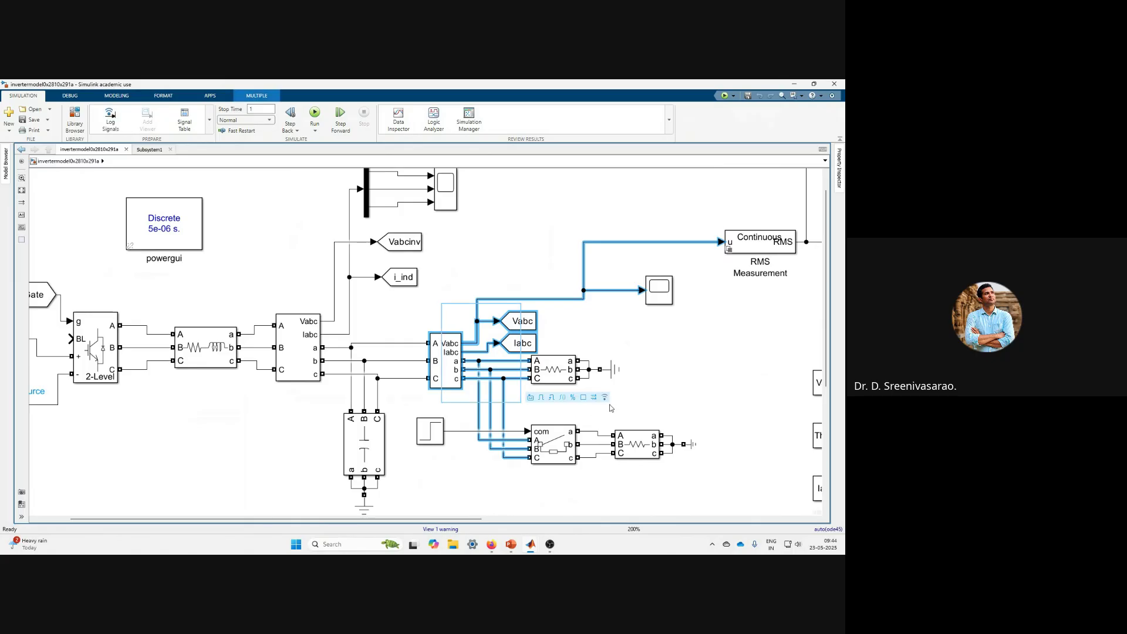
{"action": "left_click", "coordinate": [607, 399]}
{"action": "scroll", "coordinate": [607, 399], "scroll_direction": "up", "scroll_amount": 1}
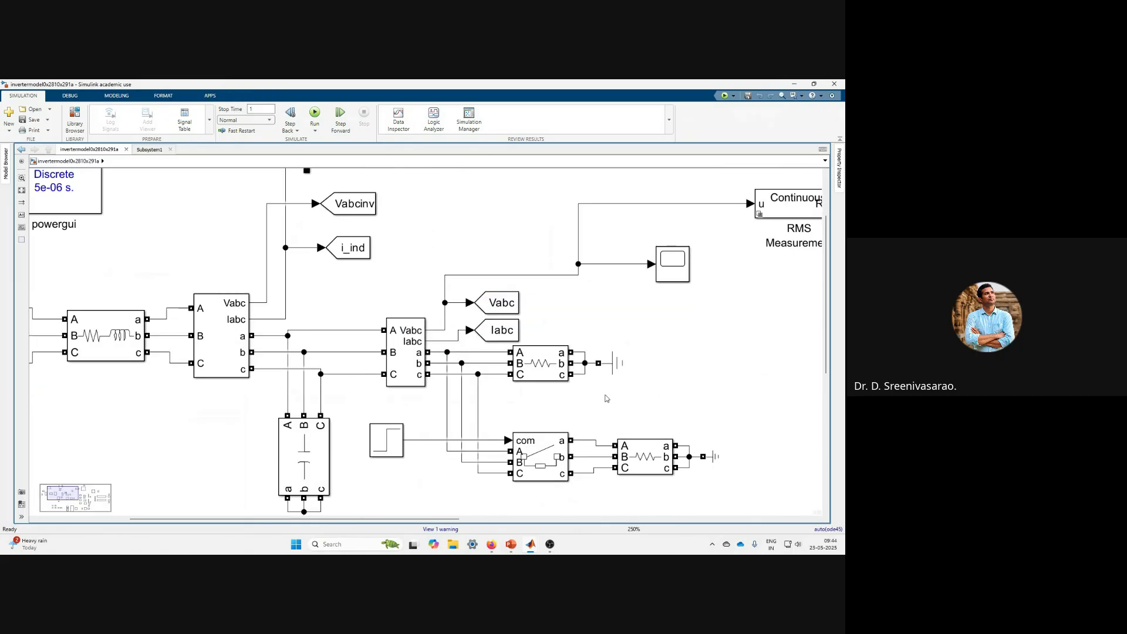
Step: Inspect the first three-phase load, the Three-Phase Breaker's parameters and the Step block that controls the breaker
{"action": "double_click", "coordinate": [545, 366]}
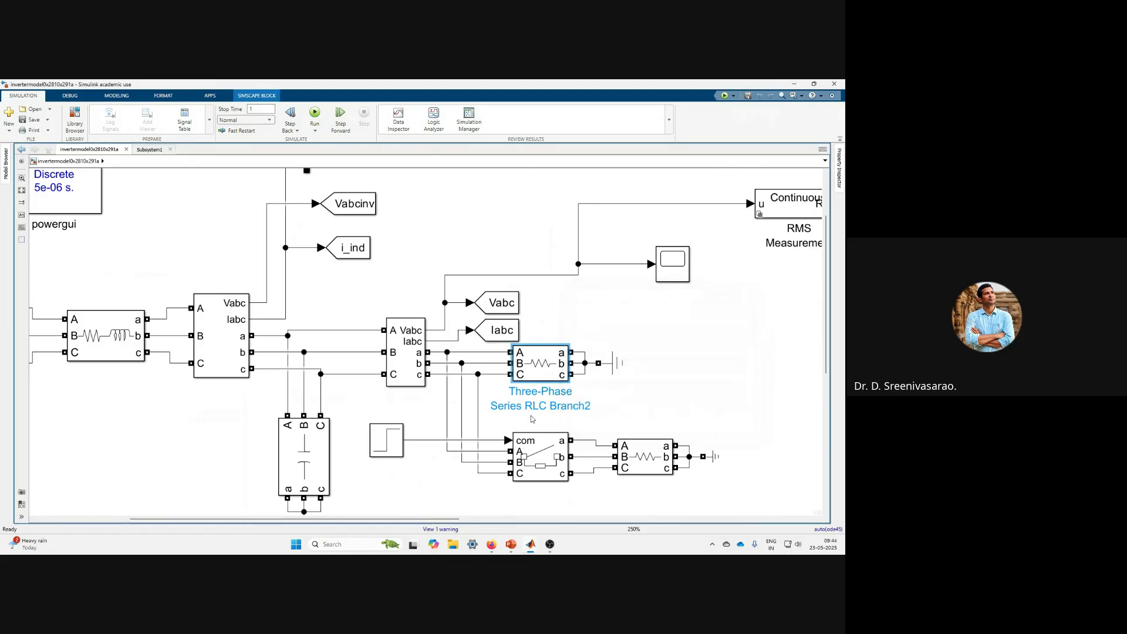
{"action": "double_click", "coordinate": [556, 473]}
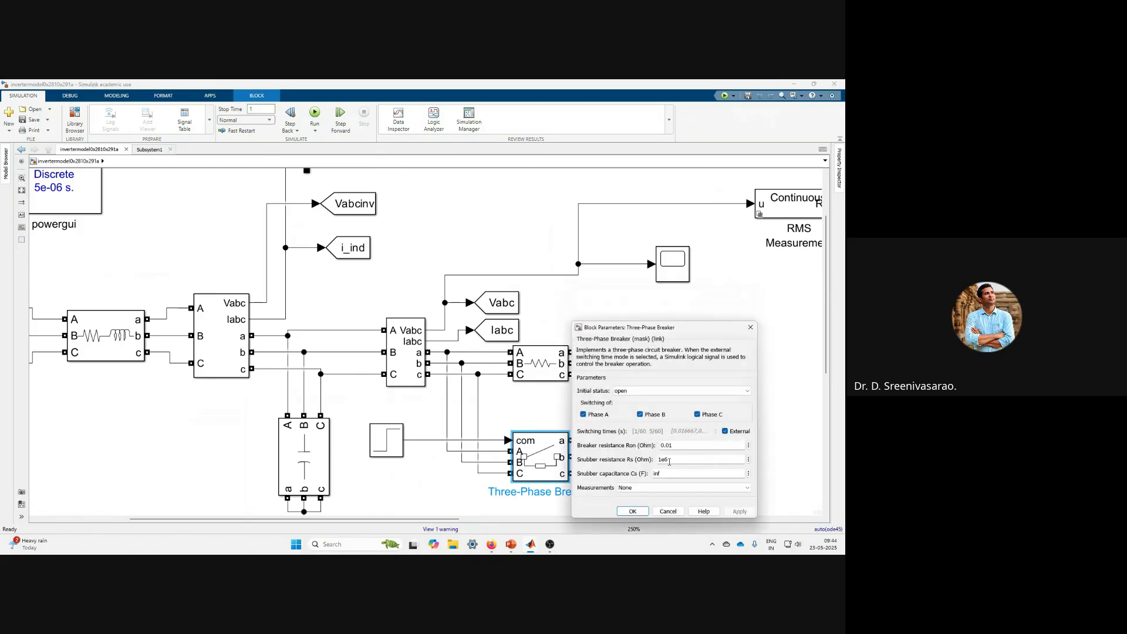
{"action": "left_click", "coordinate": [632, 510]}
{"action": "double_click", "coordinate": [386, 440]}
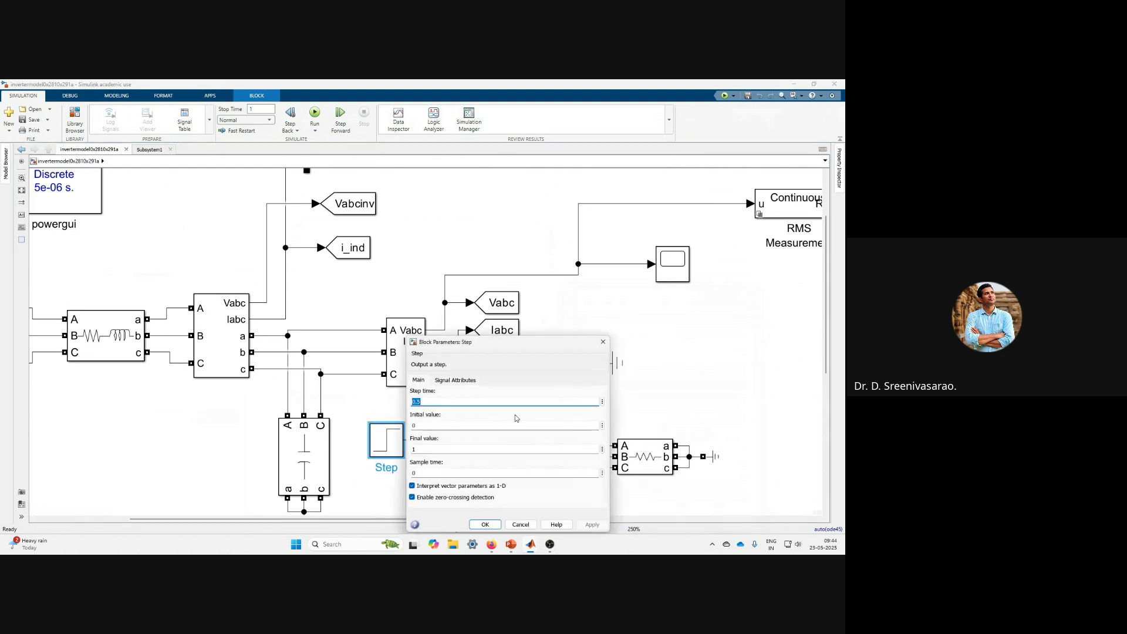
{"action": "left_click", "coordinate": [603, 341]}
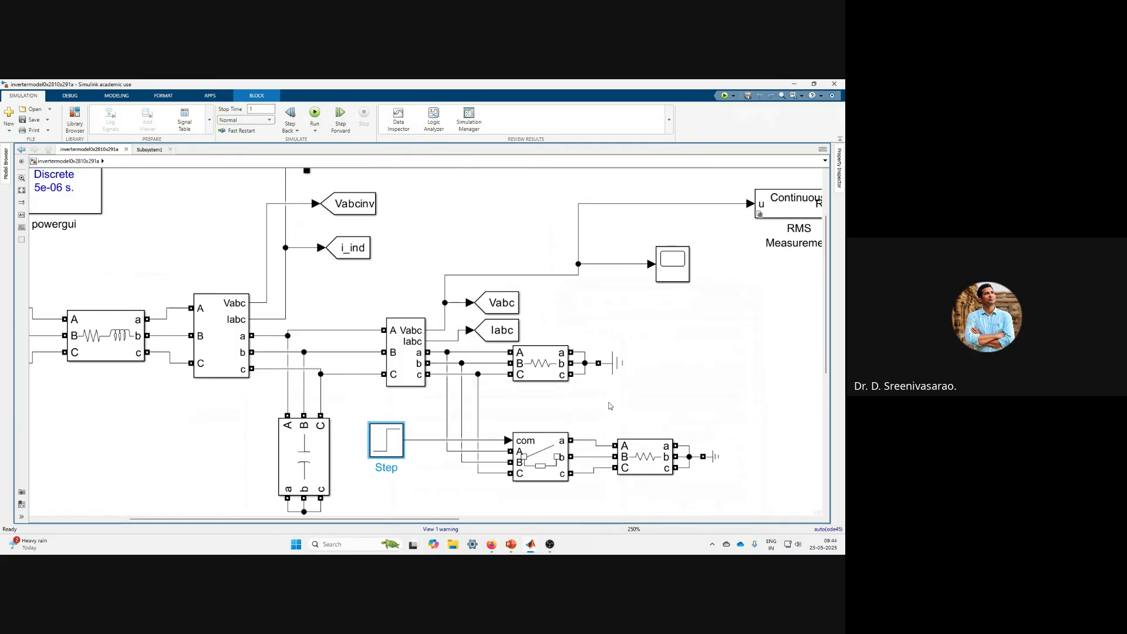
Step: Examine the Goto tags for the inverter voltage, inductor current, load voltage and load current
{"action": "scroll", "coordinate": [610, 406], "scroll_direction": "down", "scroll_amount": 1}
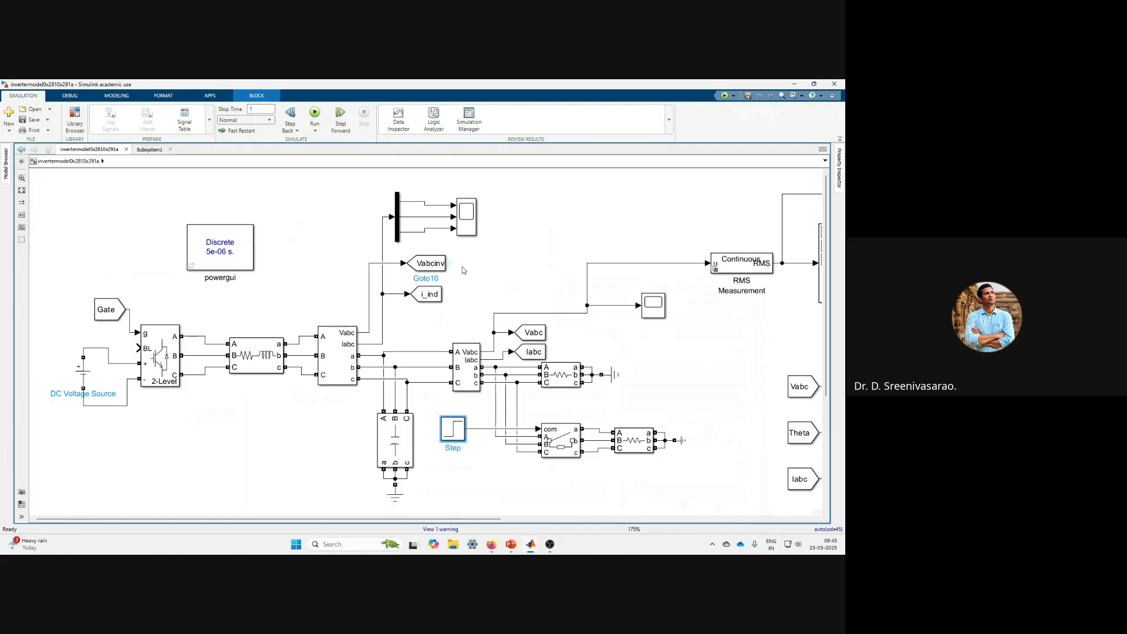
{"action": "left_click", "coordinate": [424, 295]}
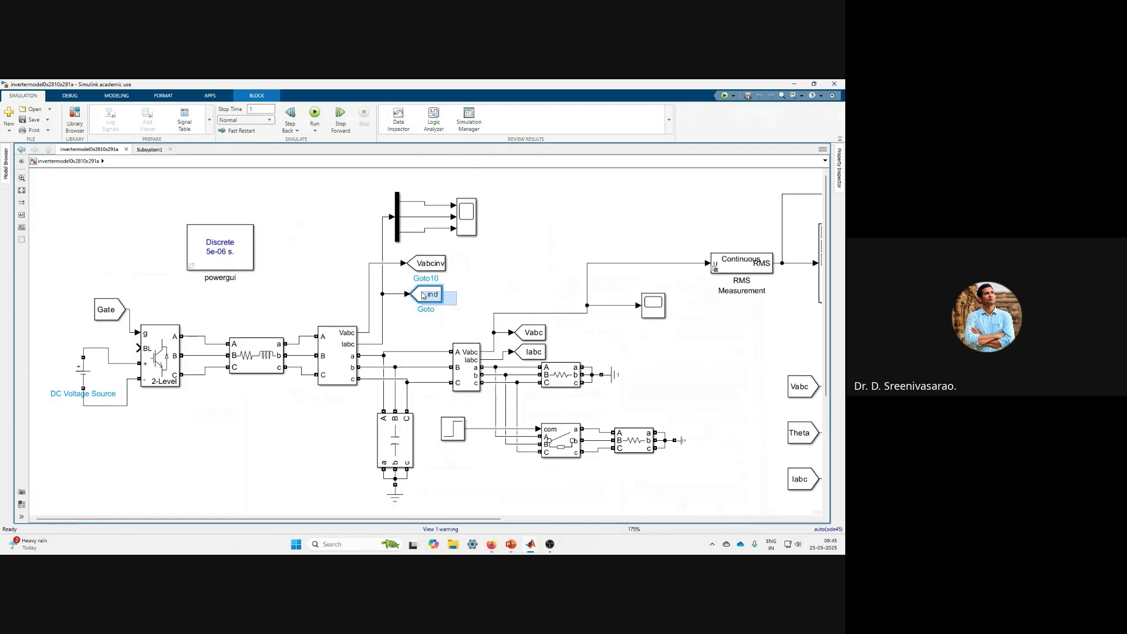
{"action": "left_click_drag", "start_coordinate": [563, 369], "coordinate": [511, 324]}
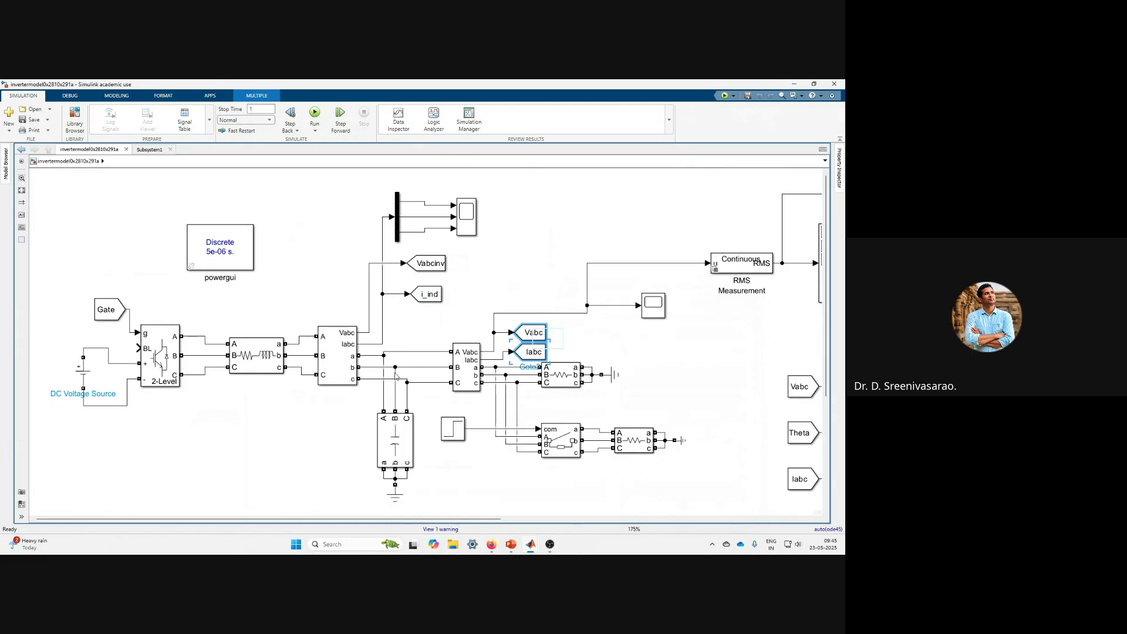
Step: Survey the RMS measurement, dq0 transformation, reference and controller sections of the model
{"action": "scroll", "coordinate": [395, 376], "scroll_direction": "down", "scroll_amount": 1}
{"action": "left_click_drag", "start_coordinate": [547, 521], "coordinate": [584, 522]}
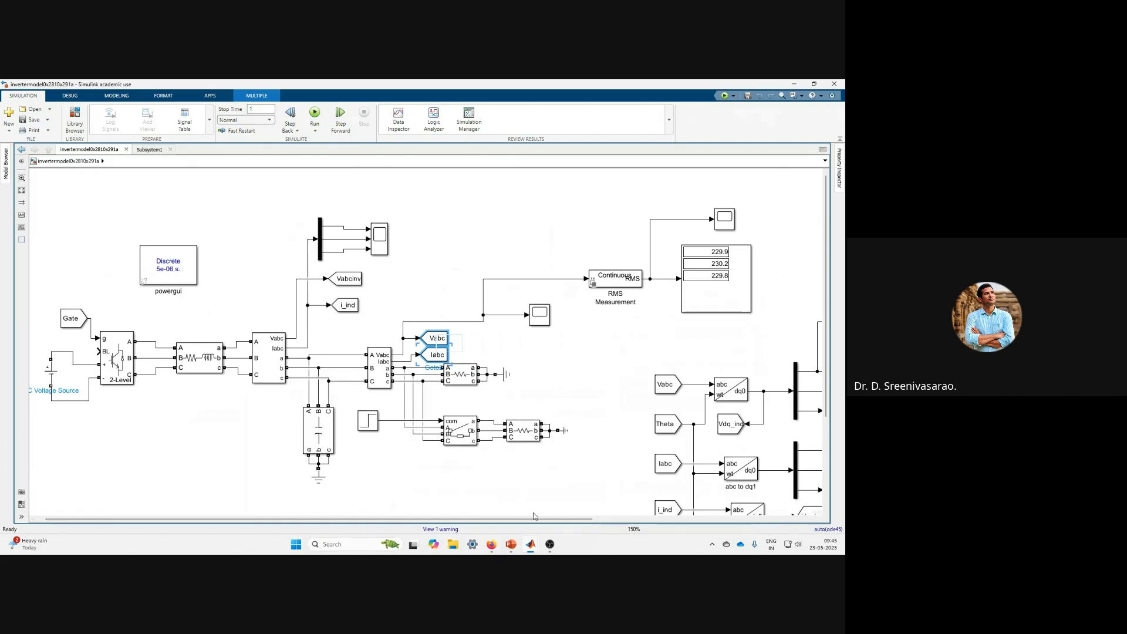
{"action": "left_click_drag", "start_coordinate": [533, 518], "coordinate": [677, 531]}
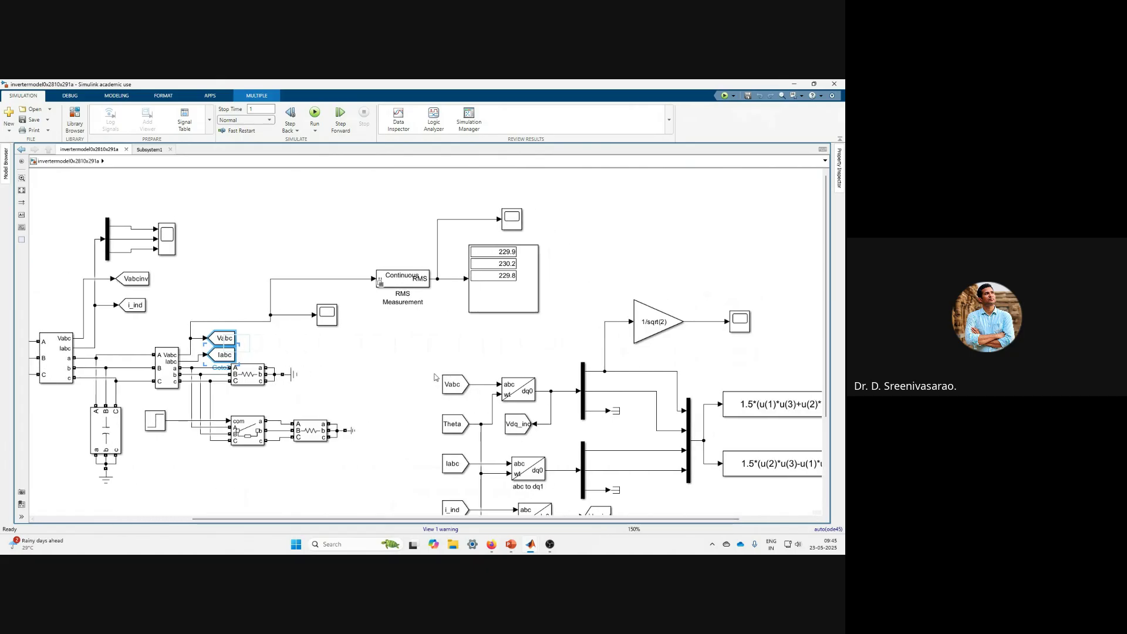
{"action": "left_click_drag", "start_coordinate": [827, 308], "coordinate": [828, 399]}
{"action": "left_click_drag", "start_coordinate": [653, 519], "coordinate": [498, 518]}
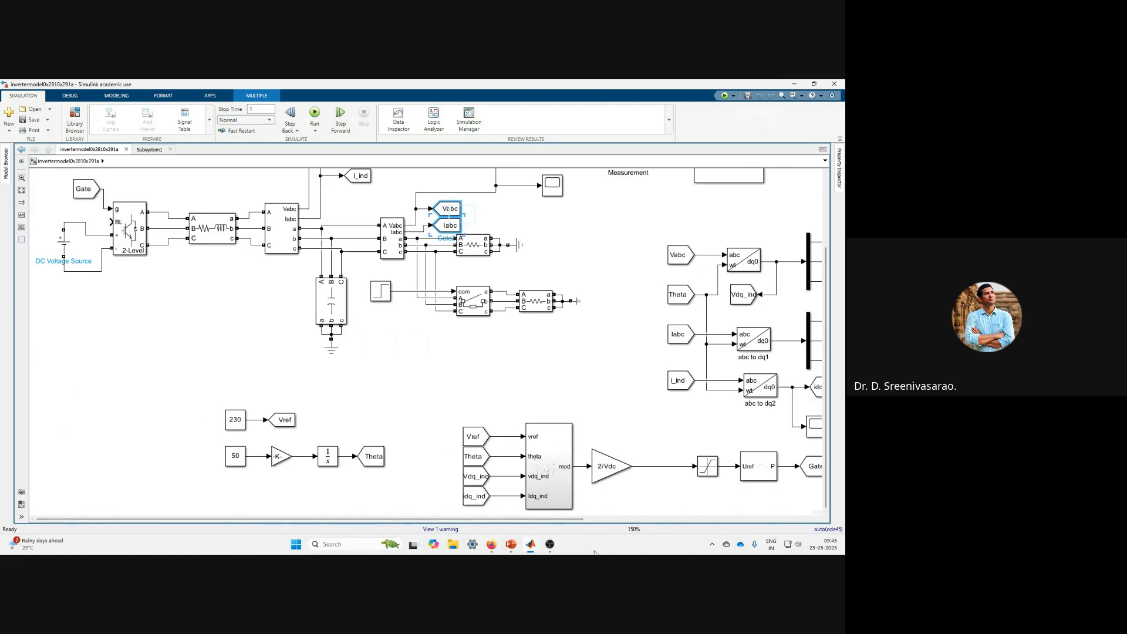
Step: Check the Google Meet call in Firefox and return to the Simulink model
{"action": "mouse_move", "coordinate": [532, 548]}
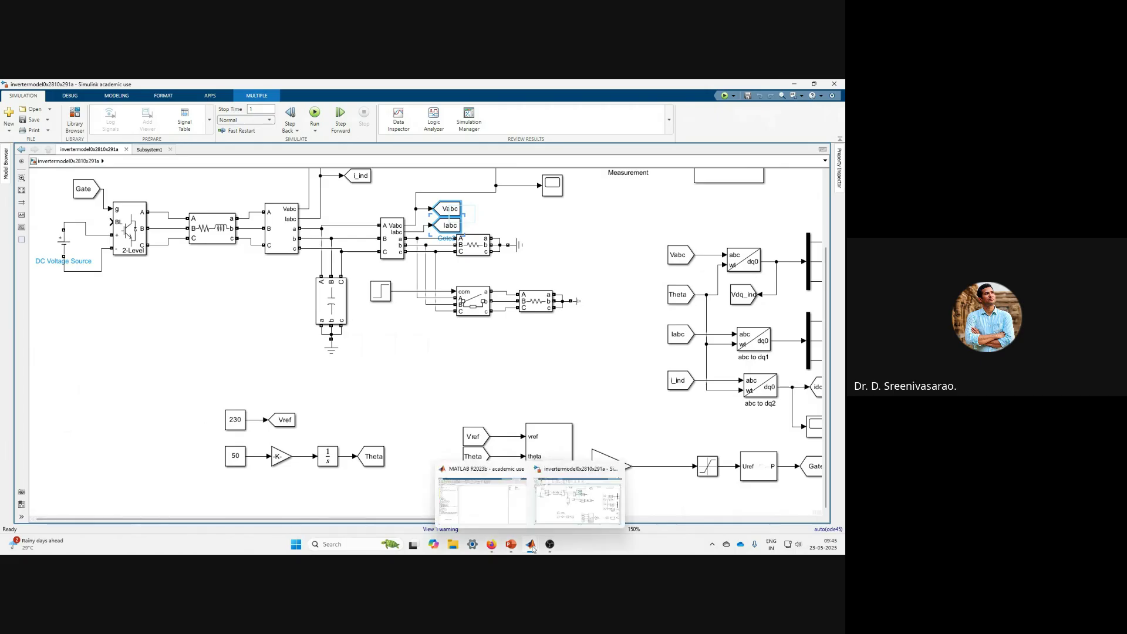
{"action": "mouse_move", "coordinate": [492, 548]}
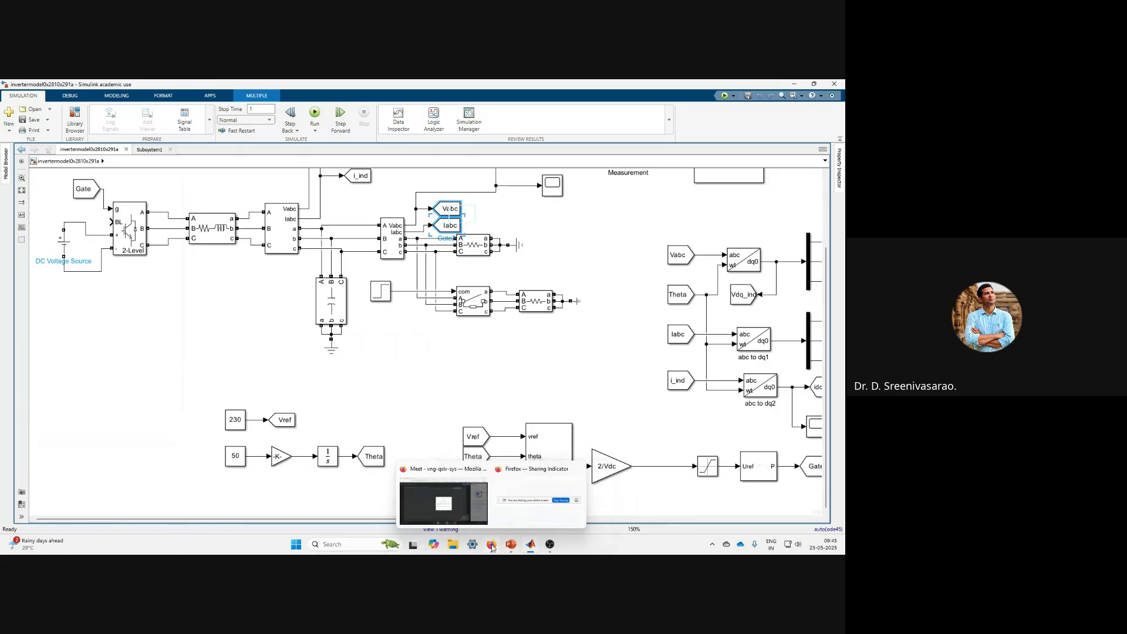
{"action": "left_click", "coordinate": [464, 502]}
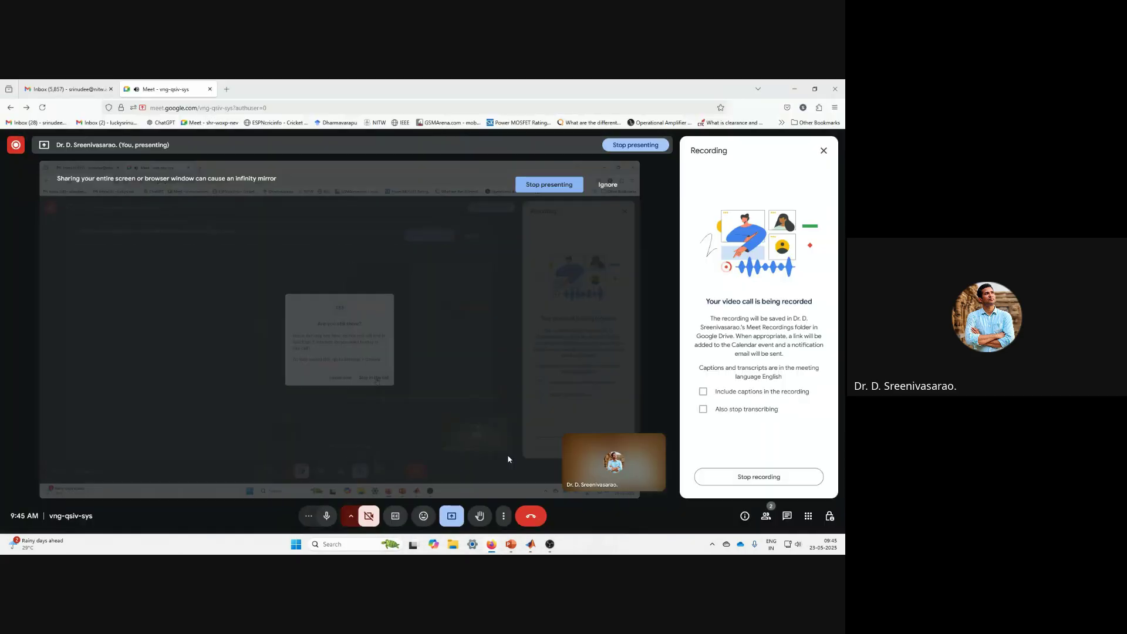
{"action": "mouse_move", "coordinate": [531, 546]}
{"action": "left_click", "coordinate": [558, 514]}
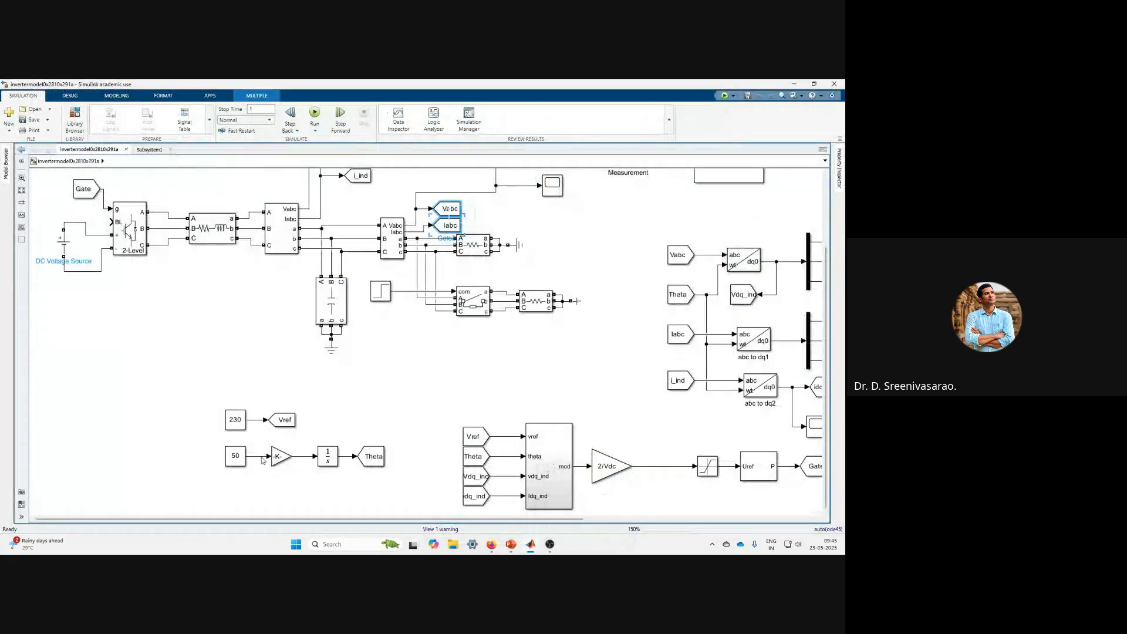
Step: Comment out the 50 constant that feeds the 2*pi gain in the Theta reference chain
{"action": "left_click_drag", "start_coordinate": [213, 393], "coordinate": [323, 429]}
{"action": "left_click_drag", "start_coordinate": [206, 440], "coordinate": [311, 468]}
{"action": "key", "text": "ctrl+shift+x"}
{"action": "left_click", "coordinate": [290, 463]}
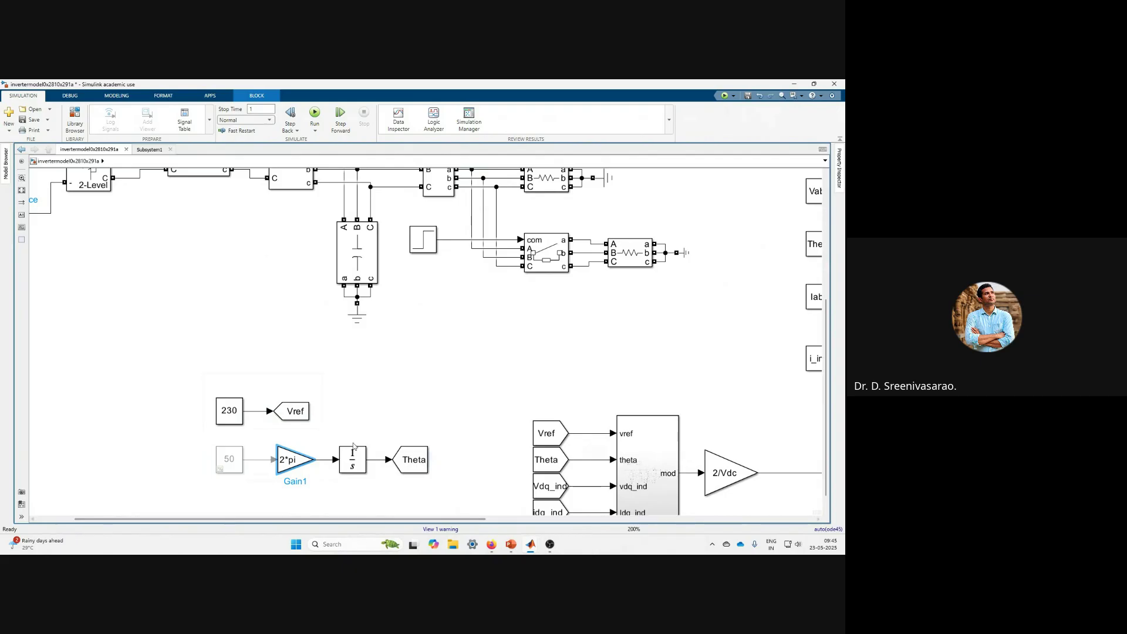
{"action": "left_click_drag", "start_coordinate": [196, 376], "coordinate": [329, 430]}
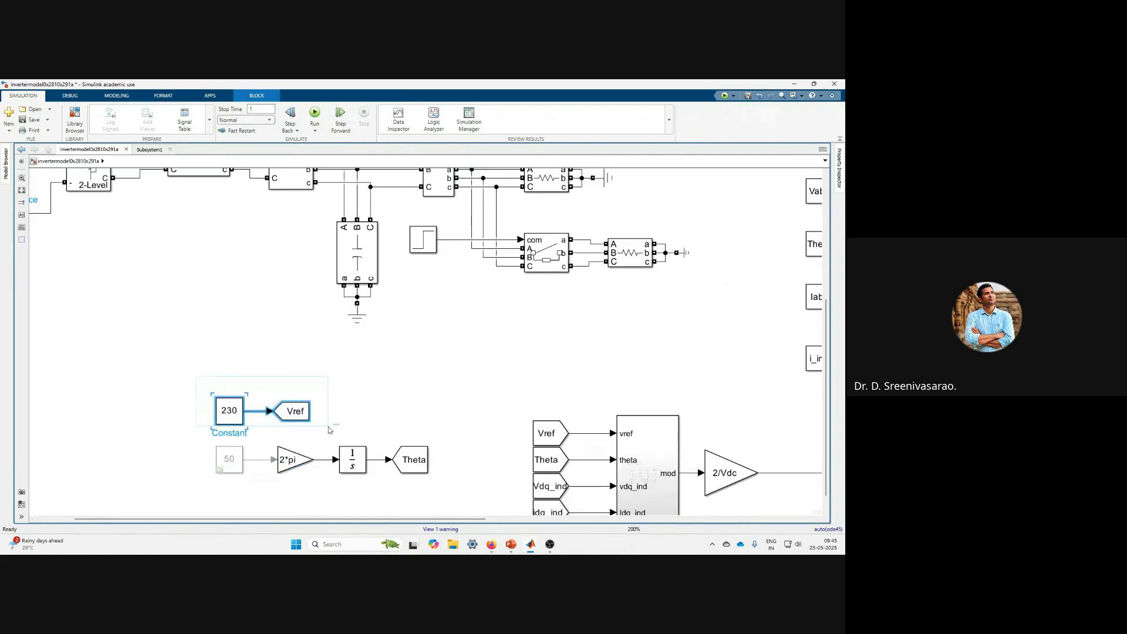
{"action": "left_click_drag", "start_coordinate": [464, 504], "coordinate": [206, 438]}
Step: Examine the abc-to-dq0 transformations of the Vabc, Iabc and i_ind signals
{"action": "scroll", "coordinate": [505, 489], "scroll_direction": "down", "scroll_amount": 3}
{"action": "scroll", "coordinate": [526, 525], "scroll_direction": "right", "scroll_amount": 5}
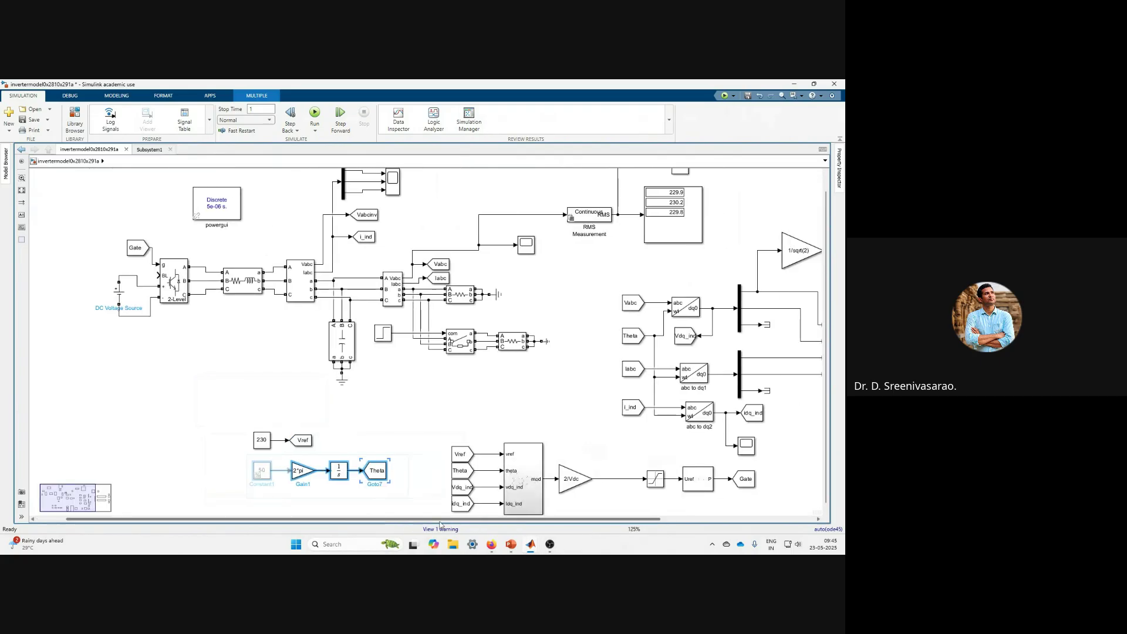
{"action": "scroll", "coordinate": [526, 524], "scroll_direction": "right", "scroll_amount": 3}
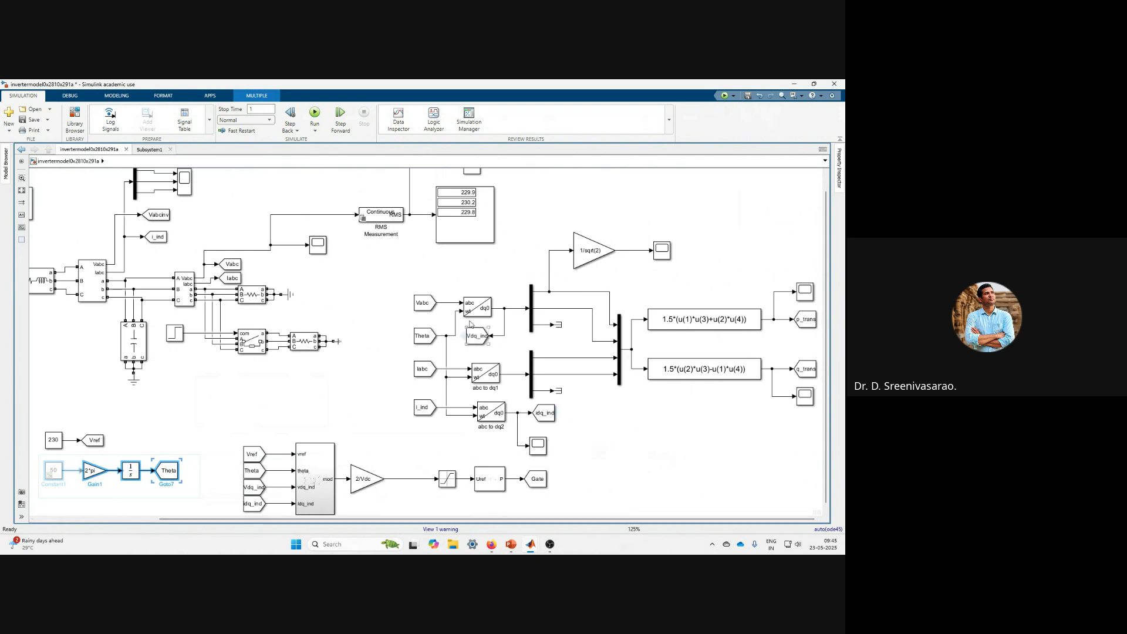
{"action": "scroll", "coordinate": [455, 326], "scroll_direction": "up", "scroll_amount": 3}
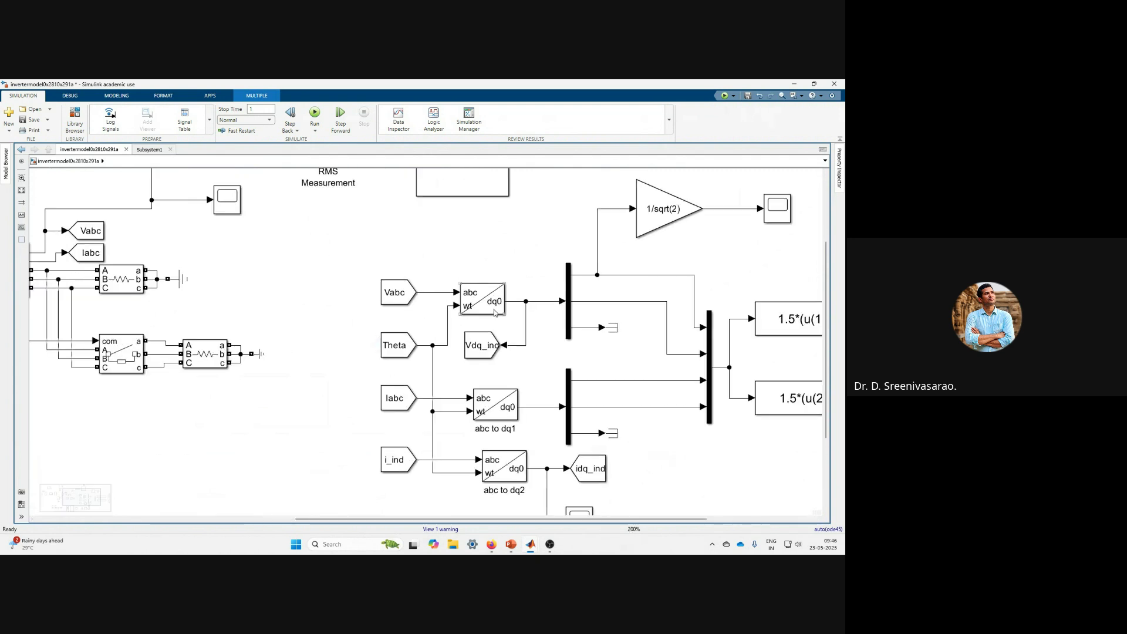
{"action": "left_click", "coordinate": [394, 292]}
{"action": "left_click", "coordinate": [395, 398]}
{"action": "left_click", "coordinate": [392, 465]}
Step: Examine the Mux and the two function blocks that calculate p_trans and q_trans from the dq signals
{"action": "left_click_drag", "start_coordinate": [432, 521], "coordinate": [578, 522]}
{"action": "scroll", "coordinate": [551, 411], "scroll_direction": "down", "scroll_amount": 1}
{"action": "left_click", "coordinate": [517, 282]}
{"action": "left_click_drag", "start_coordinate": [517, 282], "coordinate": [774, 442]}
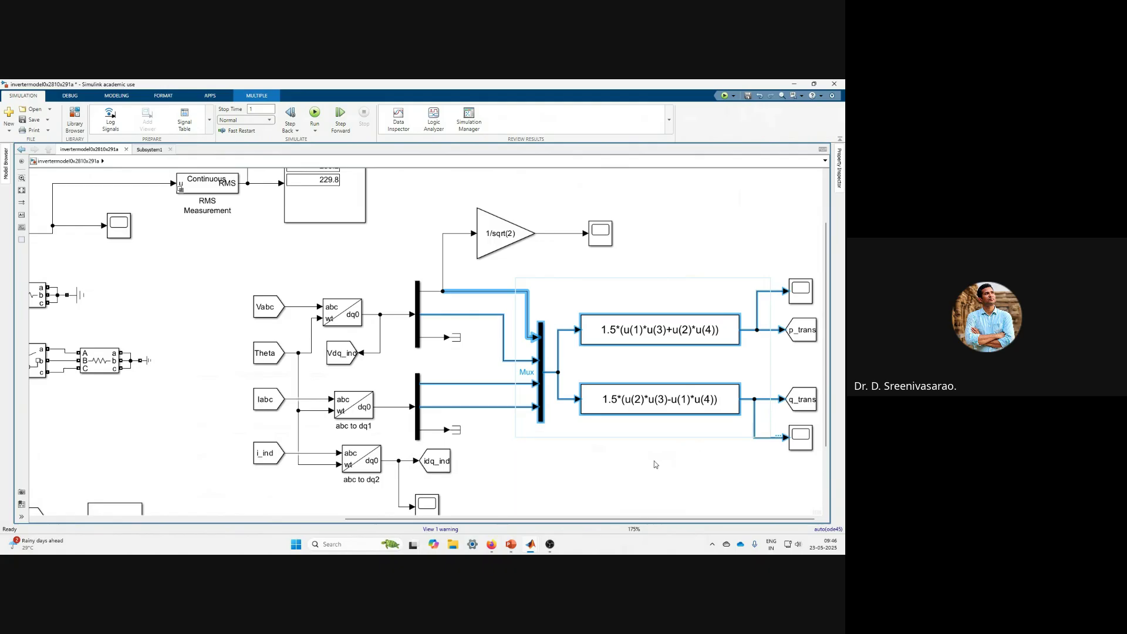
{"action": "left_click", "coordinate": [653, 464]}
Step: Examine the controller subsystem's input tags, including Vref and Vdq_ind, and its signal path to the Gate tag
{"action": "scroll", "coordinate": [637, 443], "scroll_direction": "down", "scroll_amount": 1}
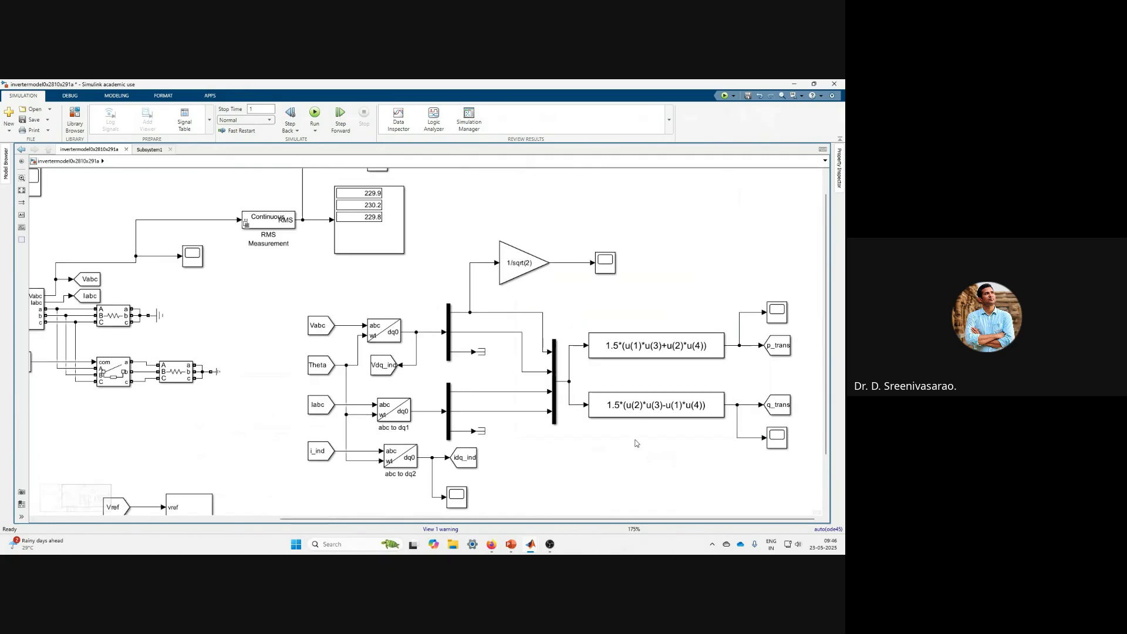
{"action": "scroll", "coordinate": [588, 470], "scroll_direction": "down", "scroll_amount": 3}
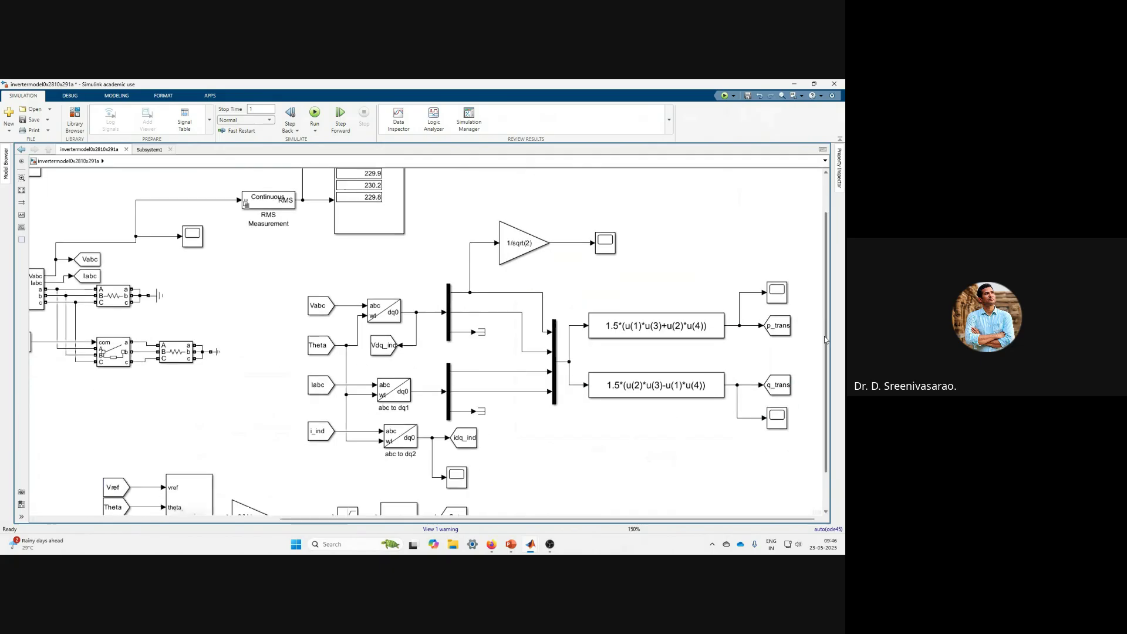
{"action": "left_click_drag", "start_coordinate": [497, 519], "coordinate": [354, 519]}
{"action": "scroll", "coordinate": [346, 464], "scroll_direction": "up", "scroll_amount": 3}
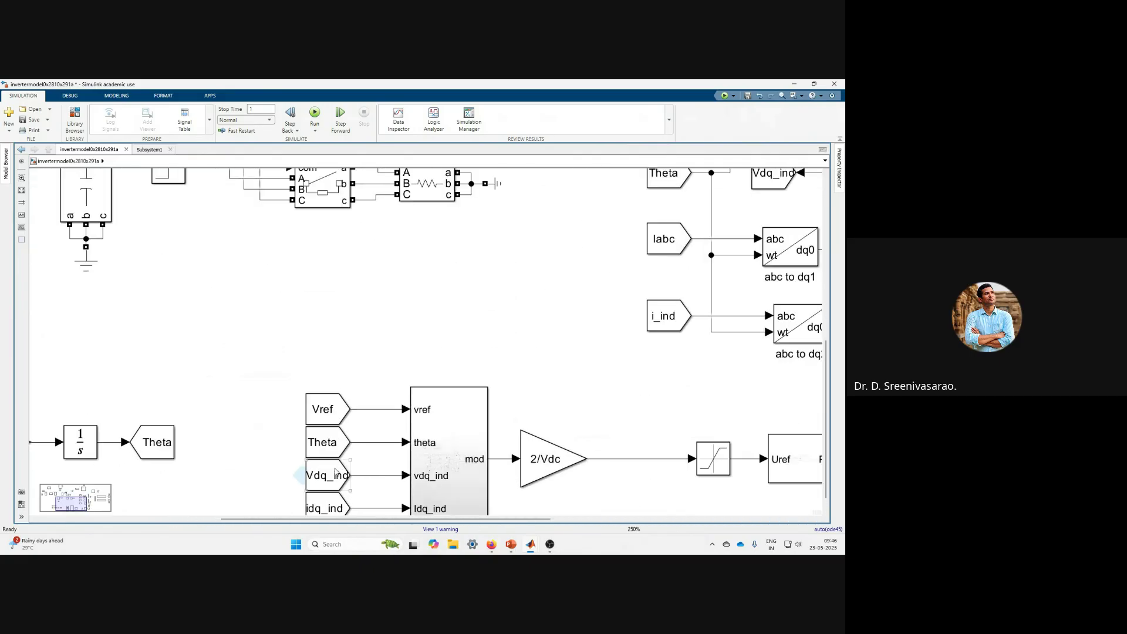
{"action": "scroll", "coordinate": [335, 434], "scroll_direction": "down", "scroll_amount": 2}
{"action": "left_click", "coordinate": [333, 415]}
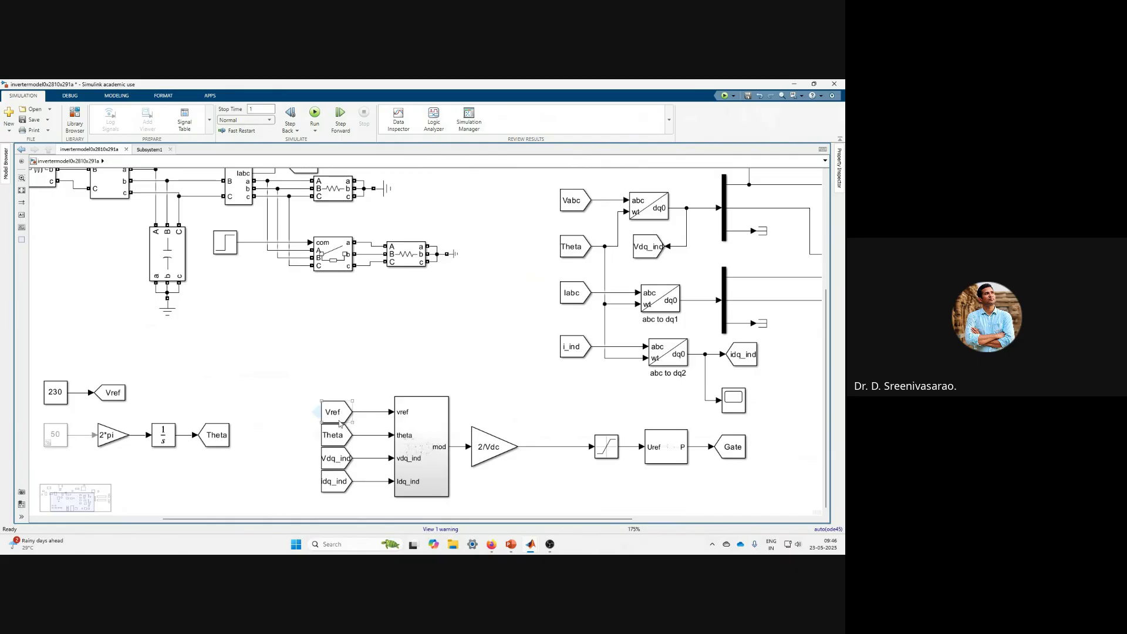
{"action": "left_click", "coordinate": [331, 463]}
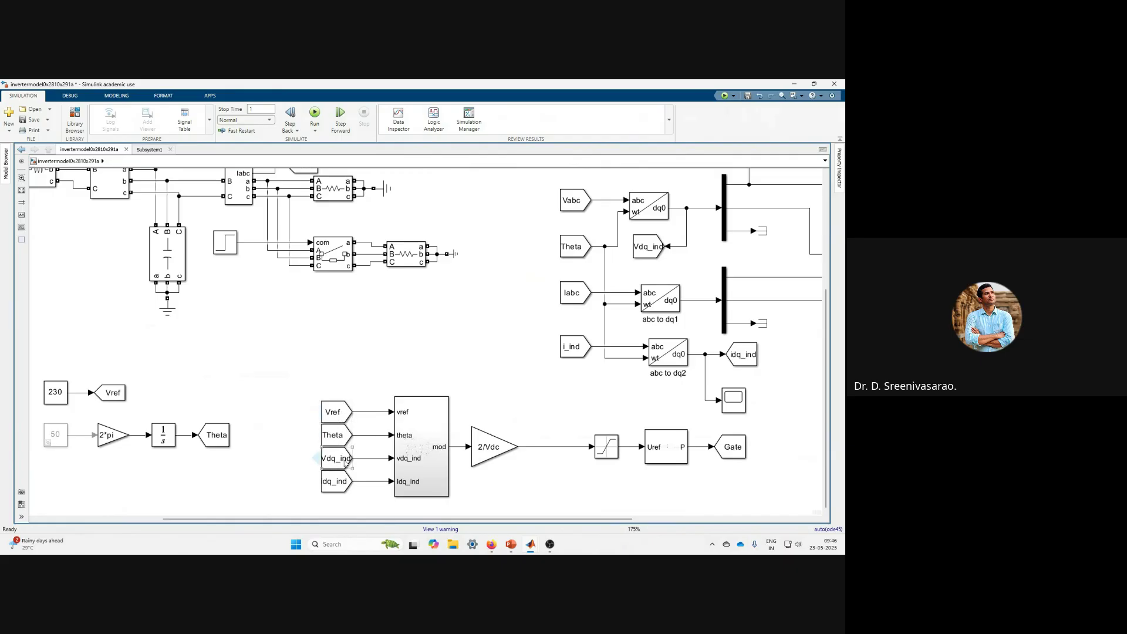
Step: Enlarge the idq_ind tag block that feeds the controller subsystem
{"action": "left_click", "coordinate": [365, 353]}
{"action": "left_click", "coordinate": [331, 436]}
{"action": "left_click", "coordinate": [331, 490]}
{"action": "left_click_drag", "start_coordinate": [322, 492], "coordinate": [309, 499]}
Step: Open the controller subsystem and examine how the vdq_ind and Idq_ind inputs are split into d and q tags
{"action": "double_click", "coordinate": [418, 458]}
{"action": "scroll", "coordinate": [213, 300], "scroll_direction": "down", "scroll_amount": 1}
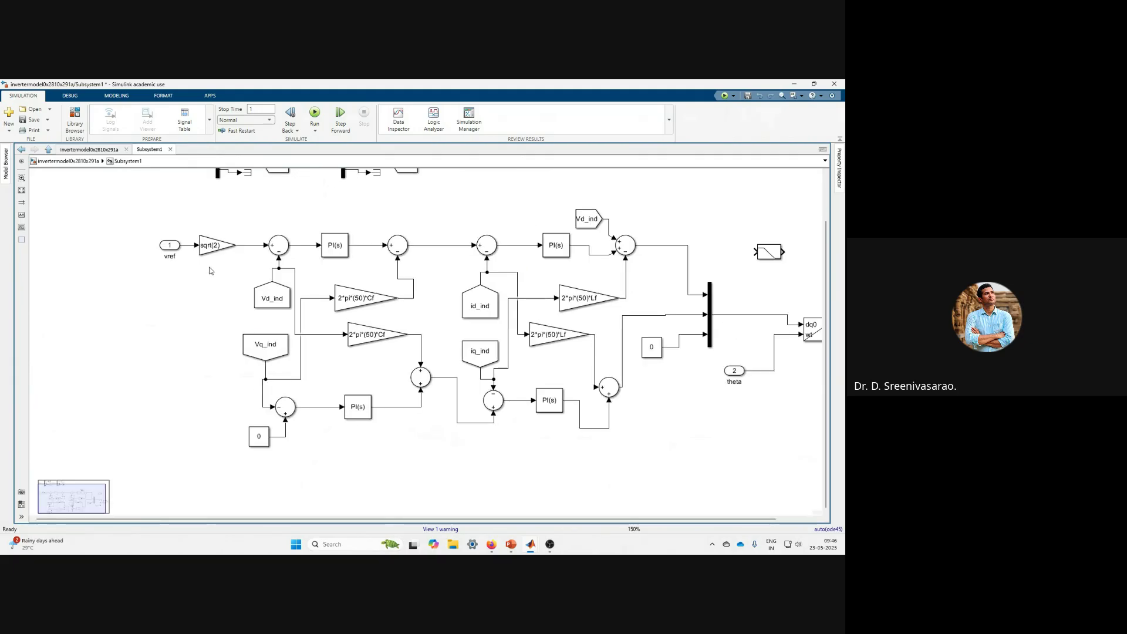
{"action": "scroll", "coordinate": [204, 191], "scroll_direction": "down", "scroll_amount": 1}
{"action": "scroll", "coordinate": [208, 187], "scroll_direction": "up", "scroll_amount": 4}
{"action": "scroll", "coordinate": [828, 277], "scroll_direction": "up", "scroll_amount": 1}
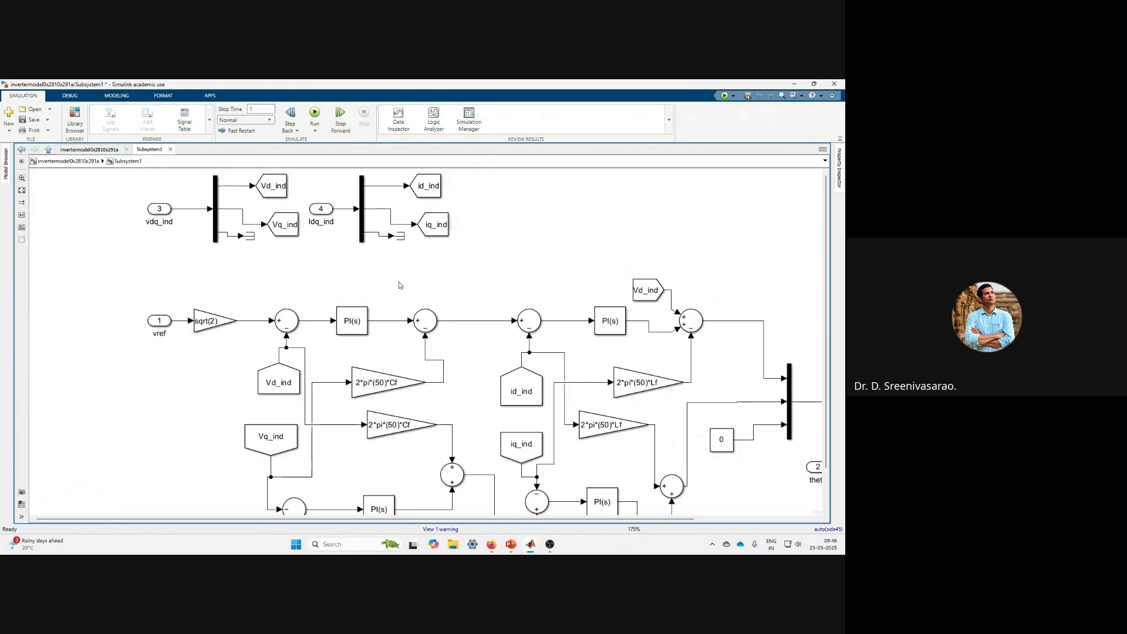
{"action": "scroll", "coordinate": [321, 275], "scroll_direction": "down", "scroll_amount": 2}
{"action": "scroll", "coordinate": [227, 356], "scroll_direction": "up", "scroll_amount": 2}
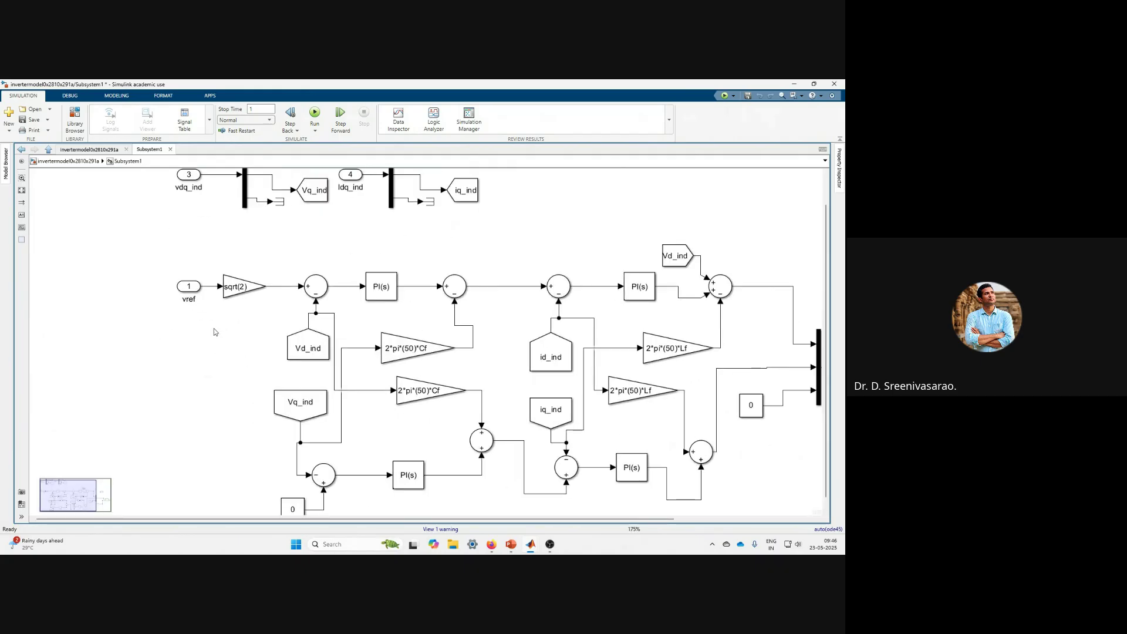
Step: Examine the vref input, its sqrt(2) gain and the Vd_ind feedback in the d-axis voltage loop
{"action": "mouse_move", "coordinate": [165, 262]}
{"action": "left_mouse_down"}
{"action": "mouse_move", "coordinate": [191, 307]}
{"action": "mouse_move", "coordinate": [204, 302]}
{"action": "left_mouse_up"}
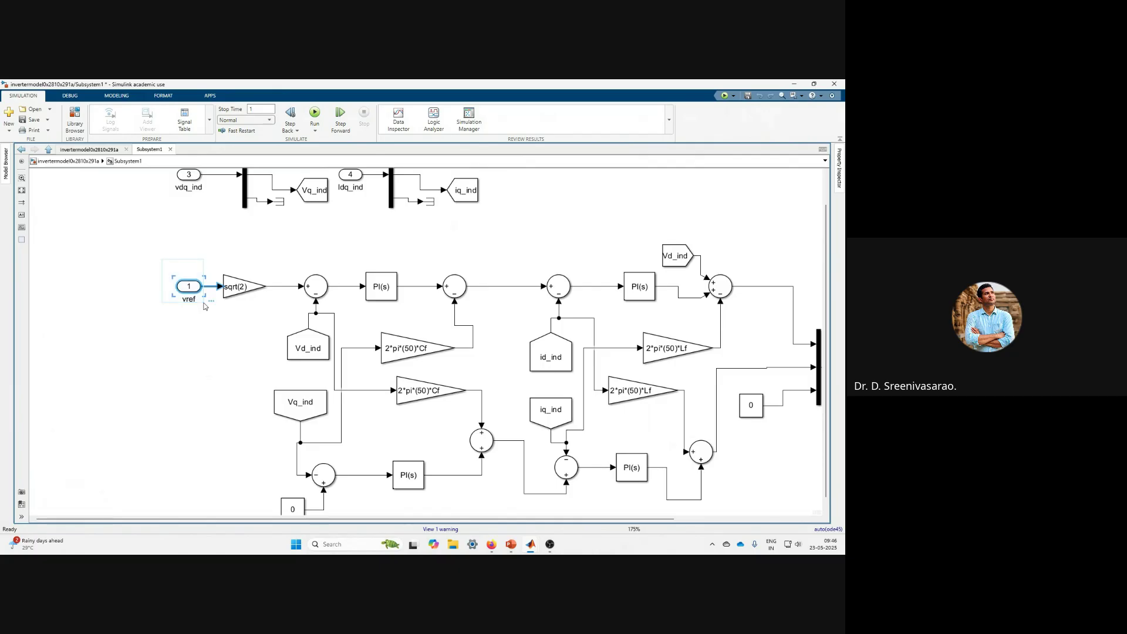
{"action": "left_click", "coordinate": [244, 288], "text": "shift"}
{"action": "left_click", "coordinate": [254, 291], "text": "shift"}
{"action": "left_click", "coordinate": [305, 352], "text": "shift"}
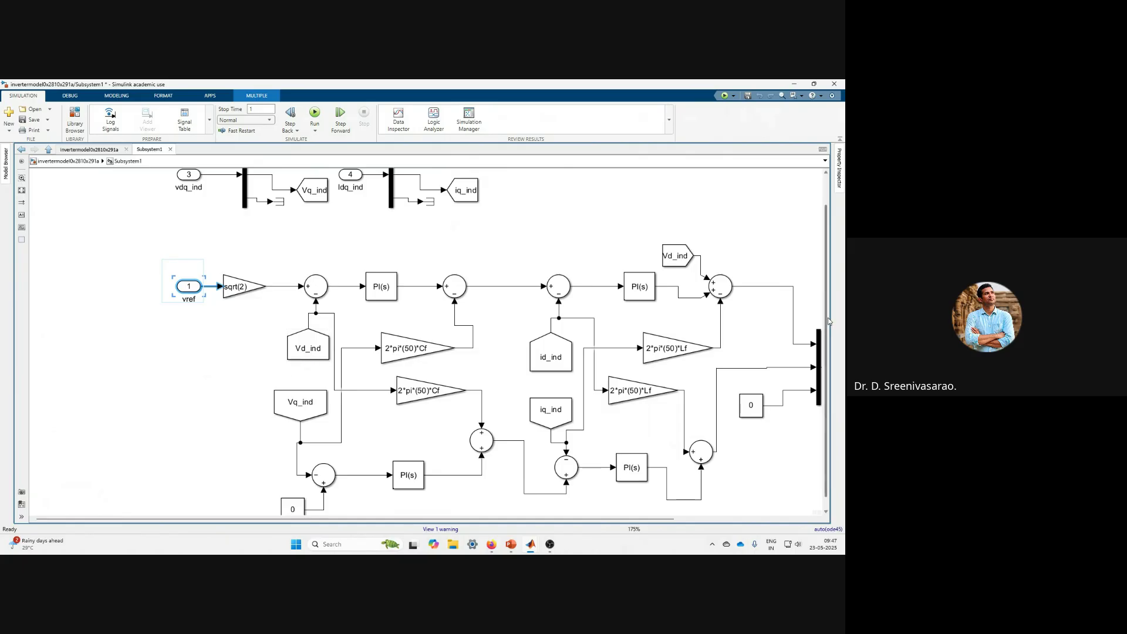
Step: Narrow the Vq_ind tag block above the zero q-axis reference in the voltage loop
{"action": "scroll", "coordinate": [830, 328], "scroll_direction": "down", "scroll_amount": 1}
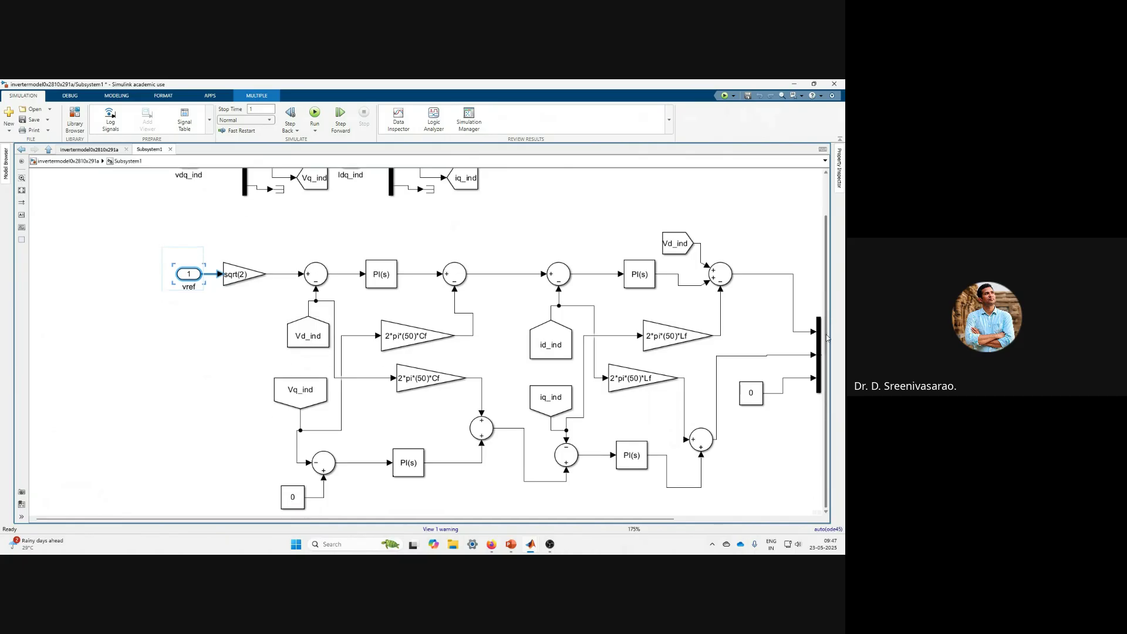
{"action": "left_click", "coordinate": [289, 496]}
{"action": "mouse_move", "coordinate": [274, 378]}
{"action": "left_mouse_down"}
{"action": "mouse_move", "coordinate": [299, 397]}
{"action": "mouse_move", "coordinate": [282, 376]}
{"action": "left_mouse_up"}
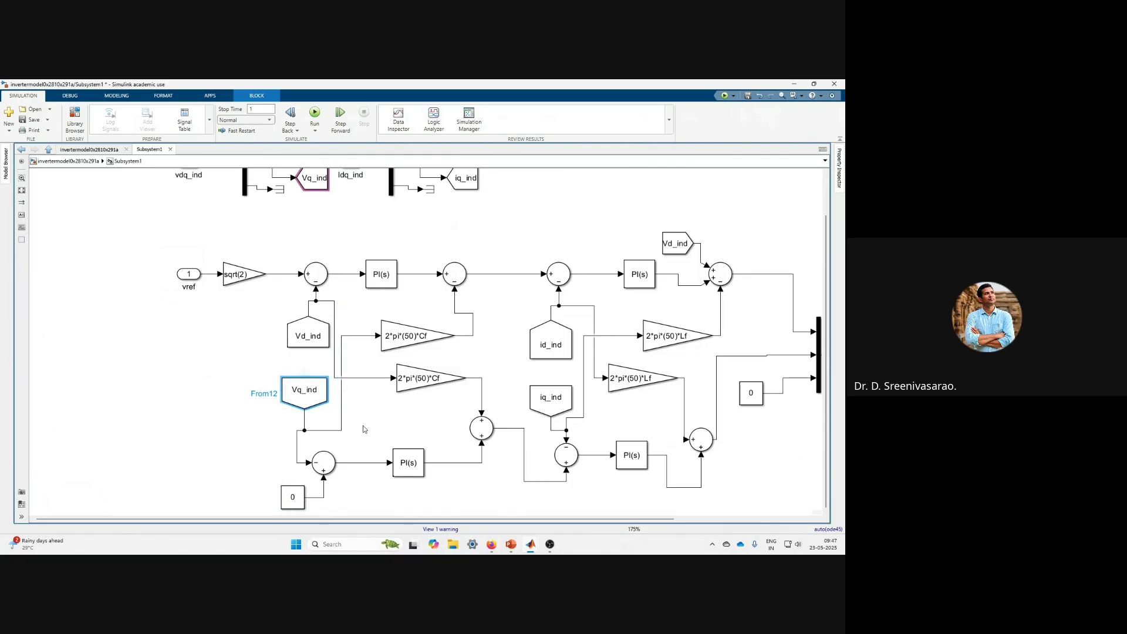
Step: Examine the voltage loop's PI controller, the two 2*pi*(50)*Cf coupling gains and the resulting d-axis current reference signal
{"action": "left_click", "coordinate": [382, 274]}
{"action": "left_click_drag", "start_coordinate": [449, 414], "coordinate": [380, 320]}
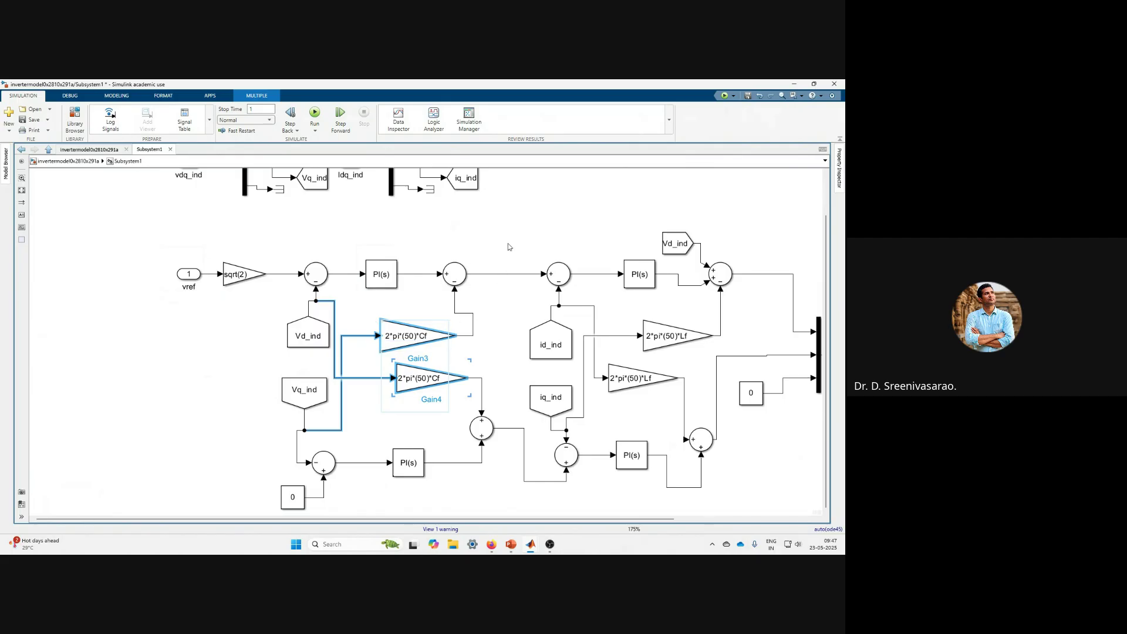
{"action": "left_click", "coordinate": [509, 273]}
Step: Examine the d-axis current loop: id_ind feedback, PI controller, Vd_ind feedforward, 2*pi*(50)*Lf gains and the output to the Mux
{"action": "left_click_drag", "start_coordinate": [440, 520], "coordinate": [485, 520]}
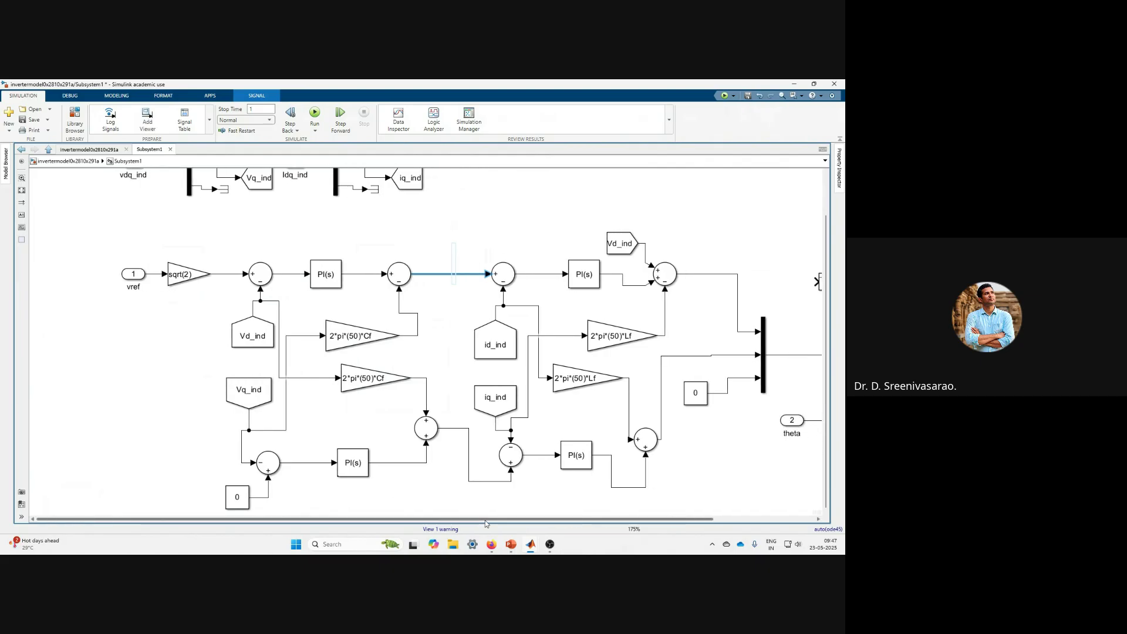
{"action": "left_click_drag", "start_coordinate": [517, 368], "coordinate": [455, 320]}
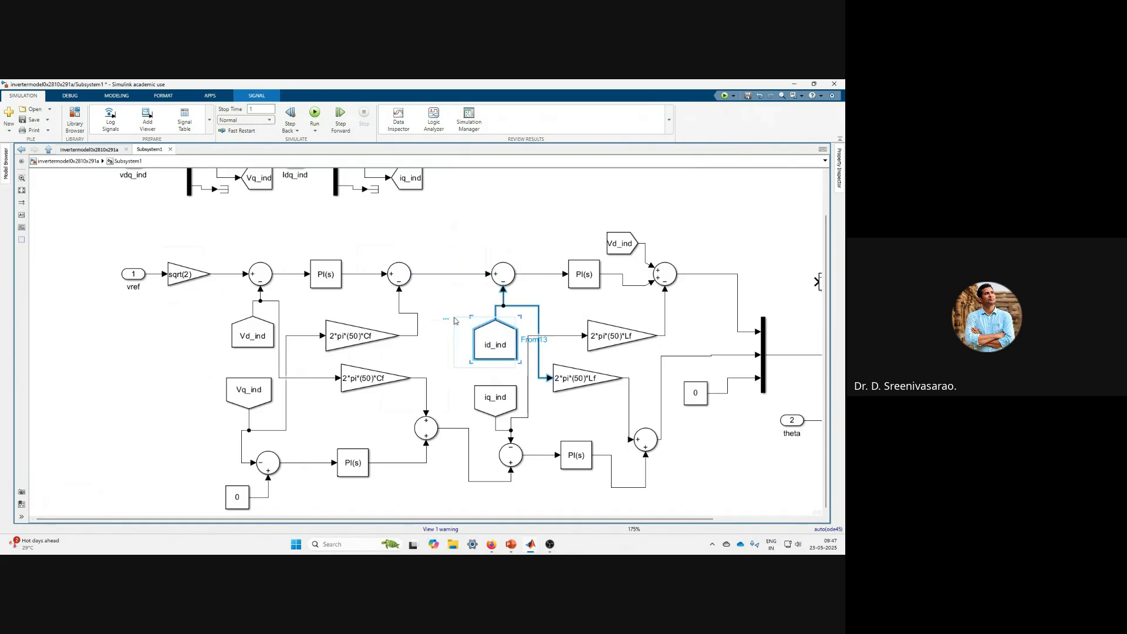
{"action": "left_click", "coordinate": [582, 273]}
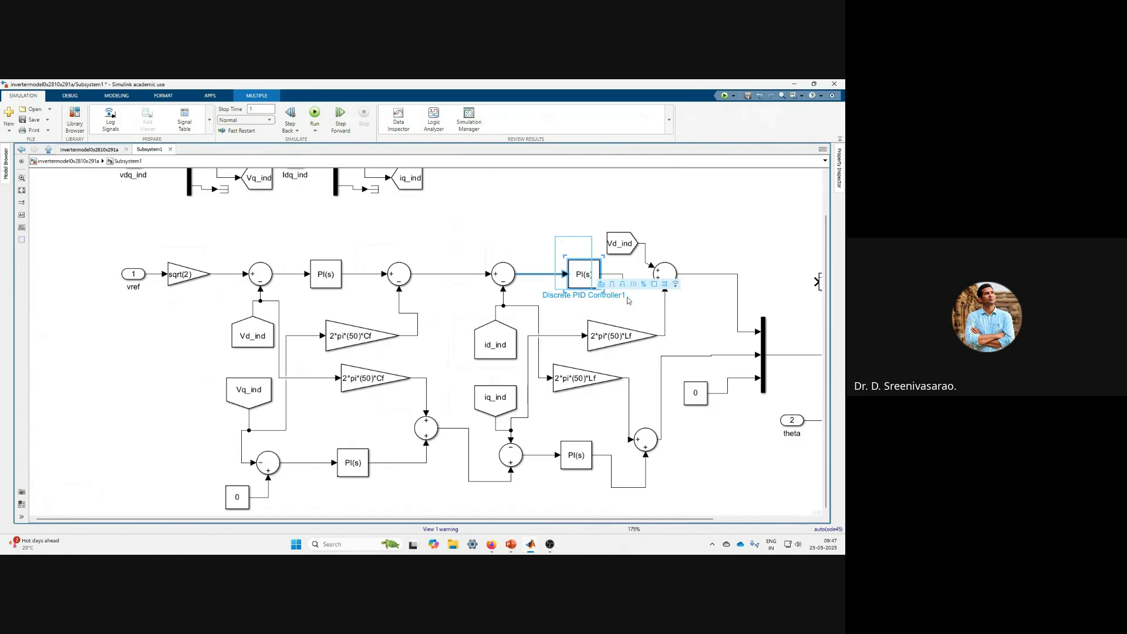
{"action": "left_click", "coordinate": [632, 246]}
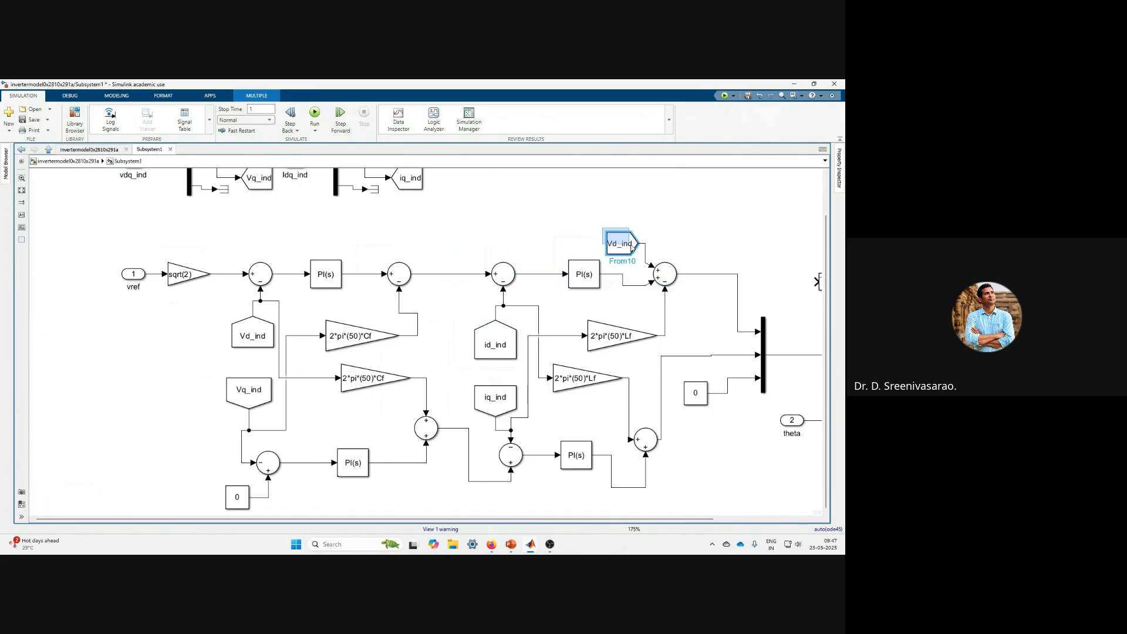
{"action": "left_click_drag", "start_coordinate": [575, 310], "coordinate": [607, 383]}
{"action": "left_click", "coordinate": [738, 293]}
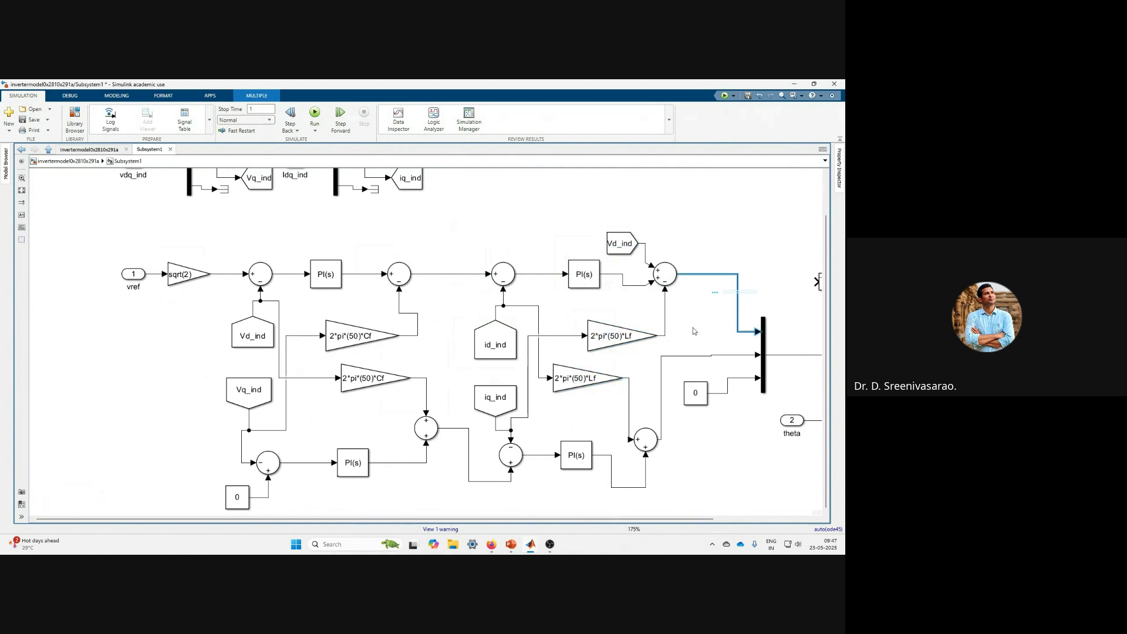
Step: Examine the q-axis current loop with iq_ind and the path through the Mux to the dq0-to-abc transformation
{"action": "left_click_drag", "start_coordinate": [566, 519], "coordinate": [634, 522]}
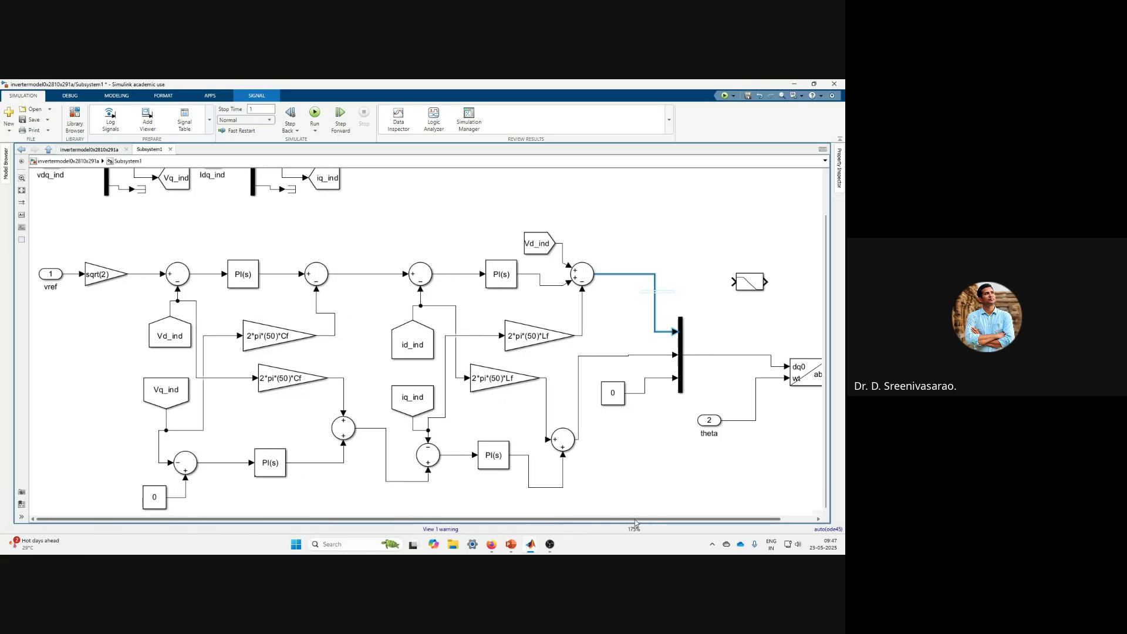
{"action": "left_click", "coordinate": [413, 411]}
{"action": "left_click", "coordinate": [615, 489]}
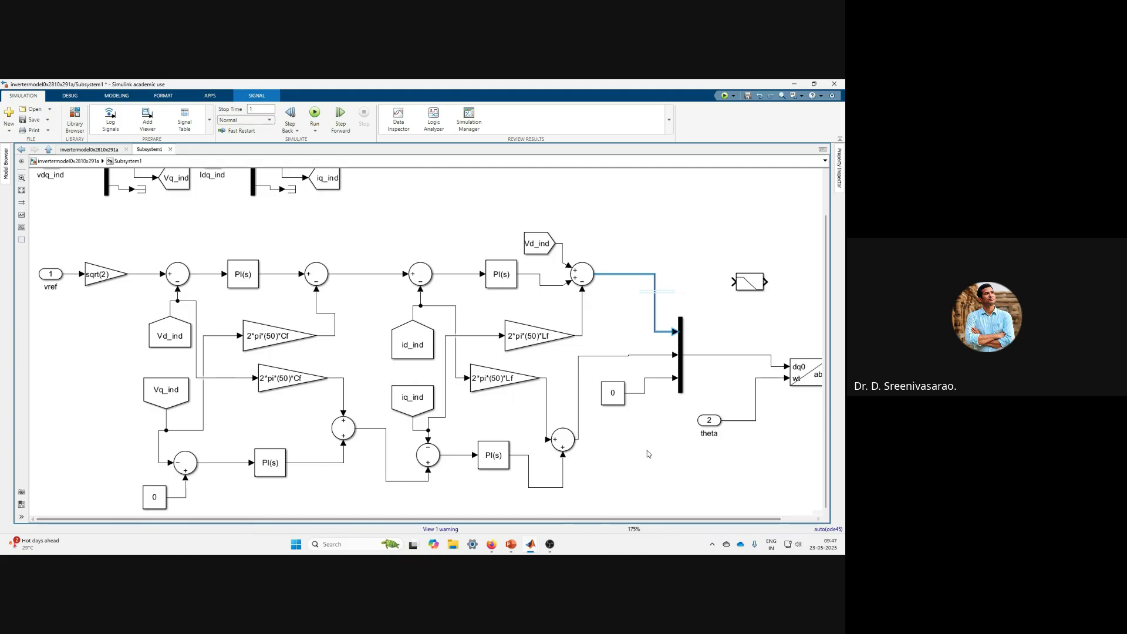
{"action": "scroll", "coordinate": [683, 517], "scroll_direction": "down", "scroll_amount": 1}
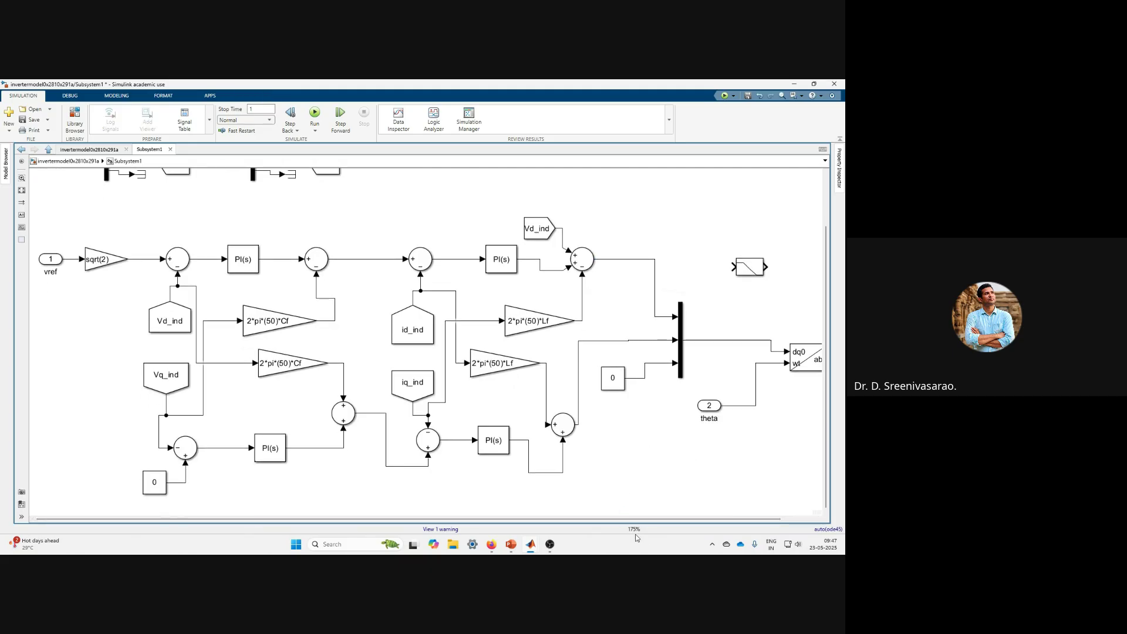
{"action": "scroll", "coordinate": [633, 526], "scroll_direction": "right", "scroll_amount": 2}
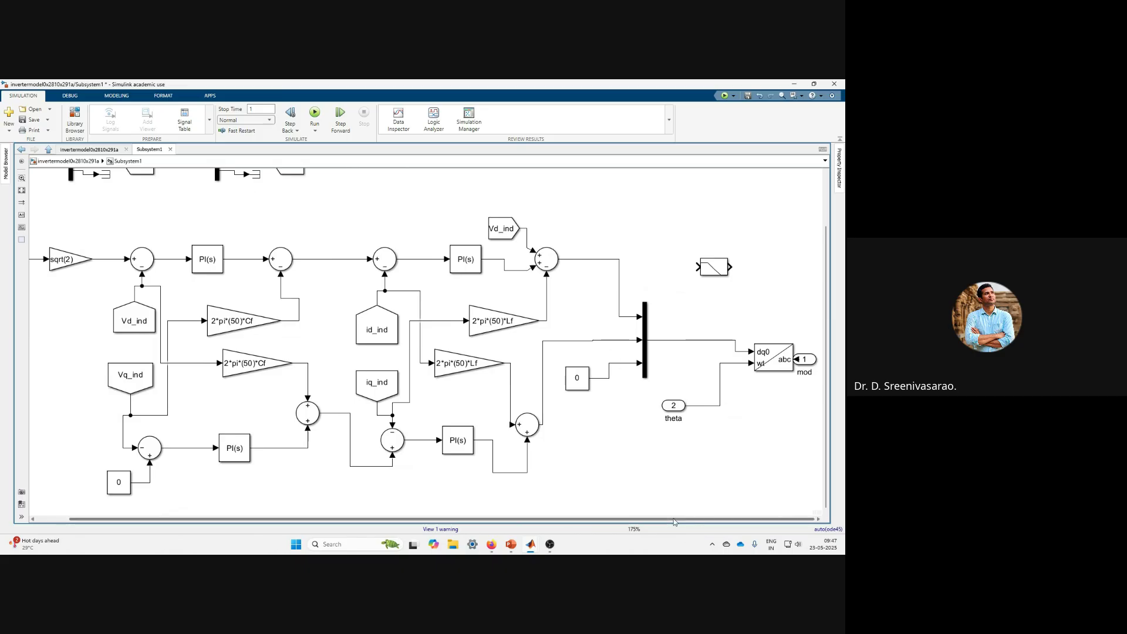
Step: Move the unconnected filter block closer to the Mux output signal that feeds the dq0-to-abc transformation
{"action": "left_click", "coordinate": [764, 370]}
{"action": "left_click_drag", "start_coordinate": [716, 269], "coordinate": [702, 300]}
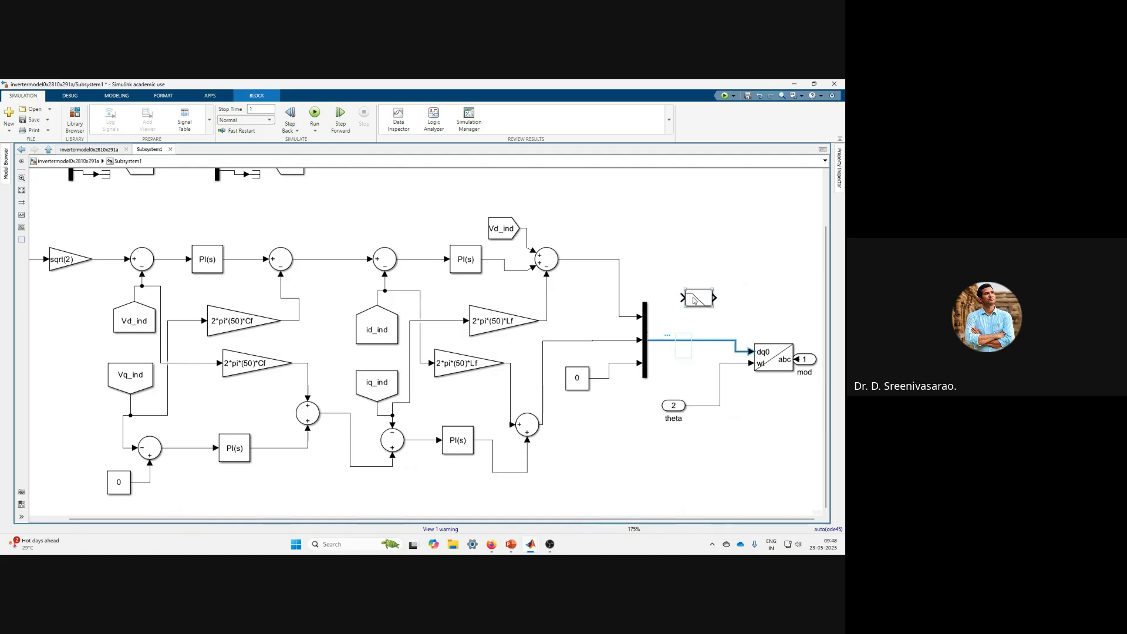
{"action": "mouse_move", "coordinate": [698, 298]}
{"action": "left_mouse_down"}
{"action": "mouse_move", "coordinate": [692, 327]}
{"action": "mouse_move", "coordinate": [692, 302]}
{"action": "left_mouse_up"}
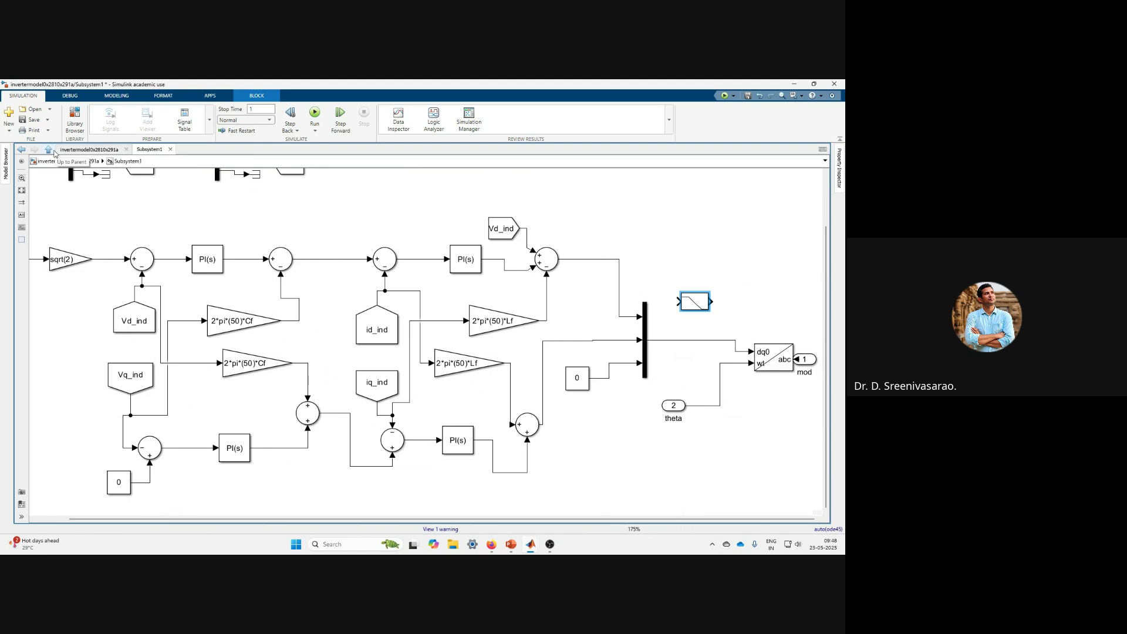
Step: Return to the top-level model and examine the 2/Vdc gain, Saturation and PWM Generator (2-Level) blocks
{"action": "left_click", "coordinate": [54, 151]}
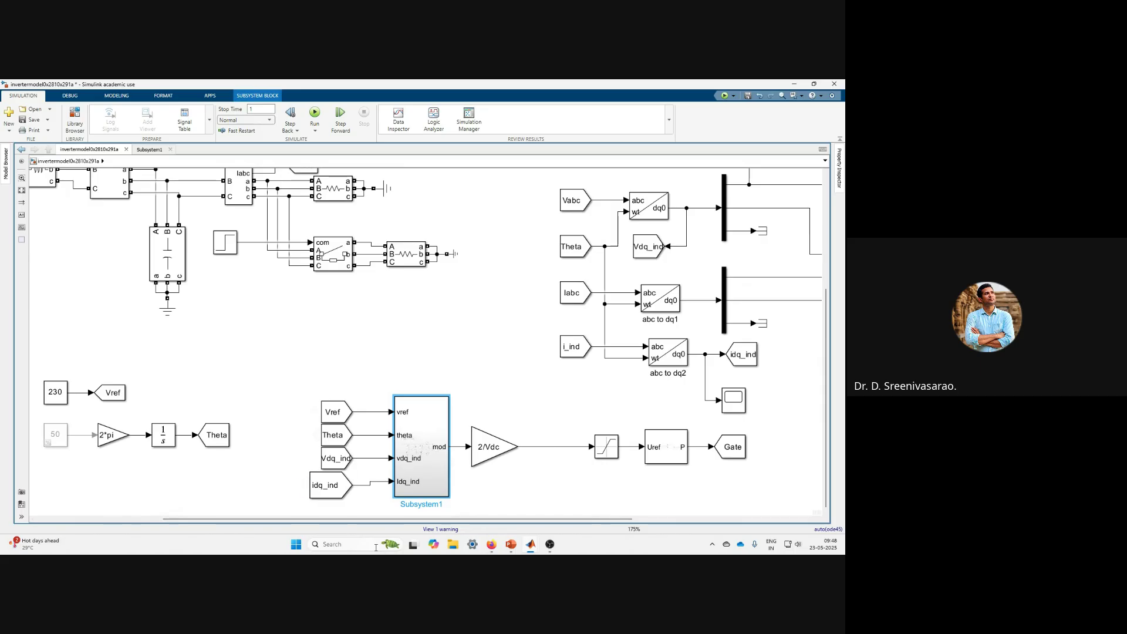
{"action": "left_click_drag", "start_coordinate": [521, 498], "coordinate": [476, 409]}
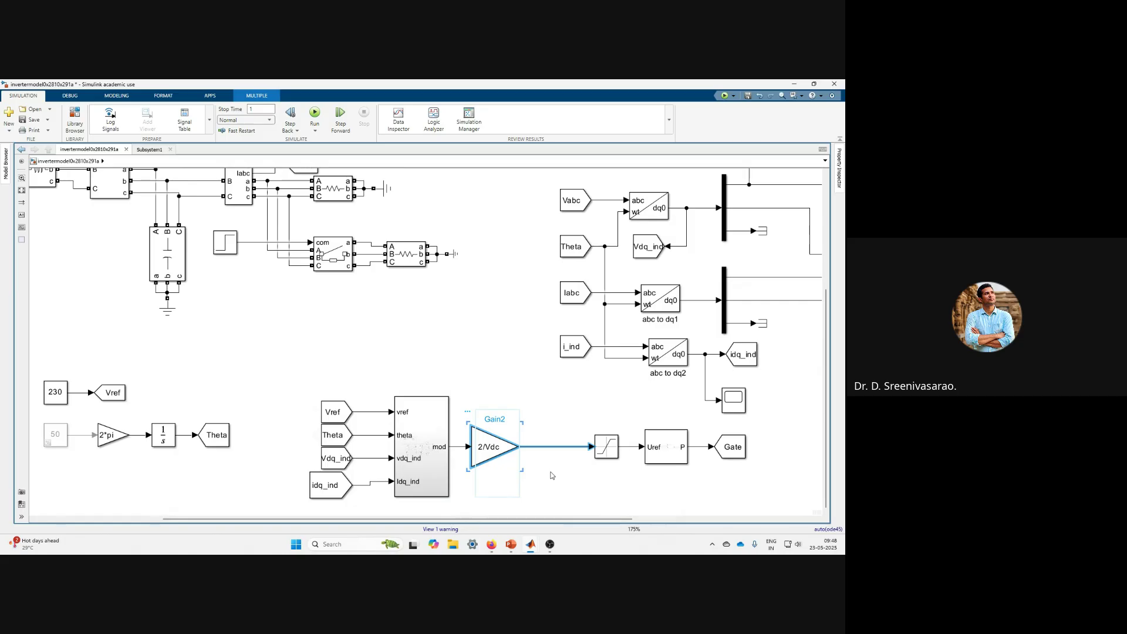
{"action": "left_click", "coordinate": [607, 447]}
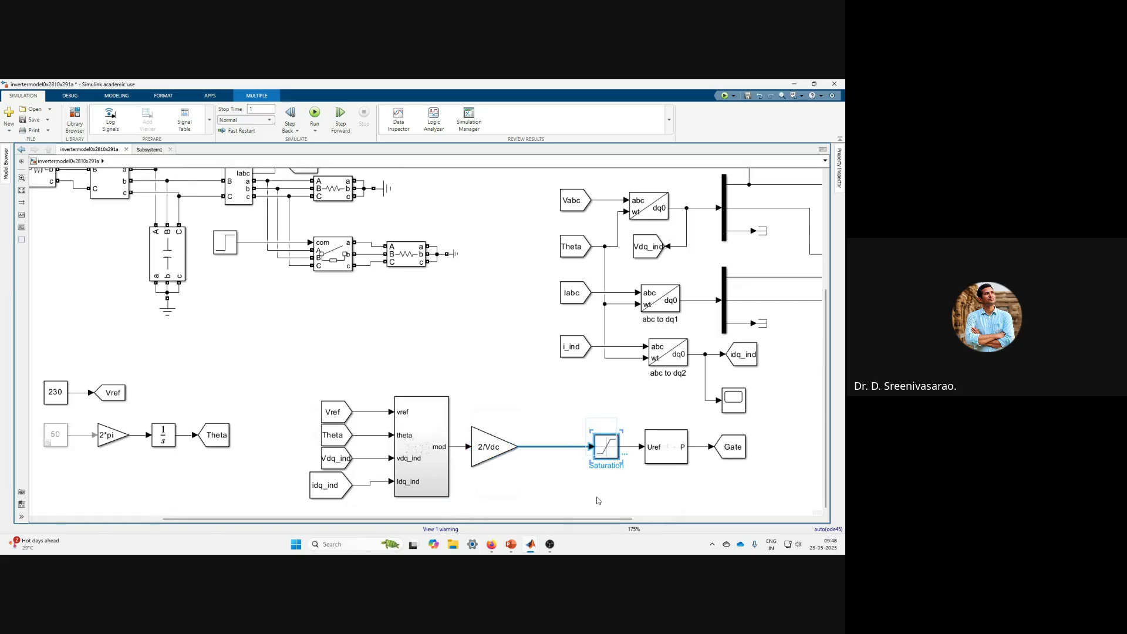
{"action": "left_click_drag", "start_coordinate": [549, 520], "coordinate": [618, 519]}
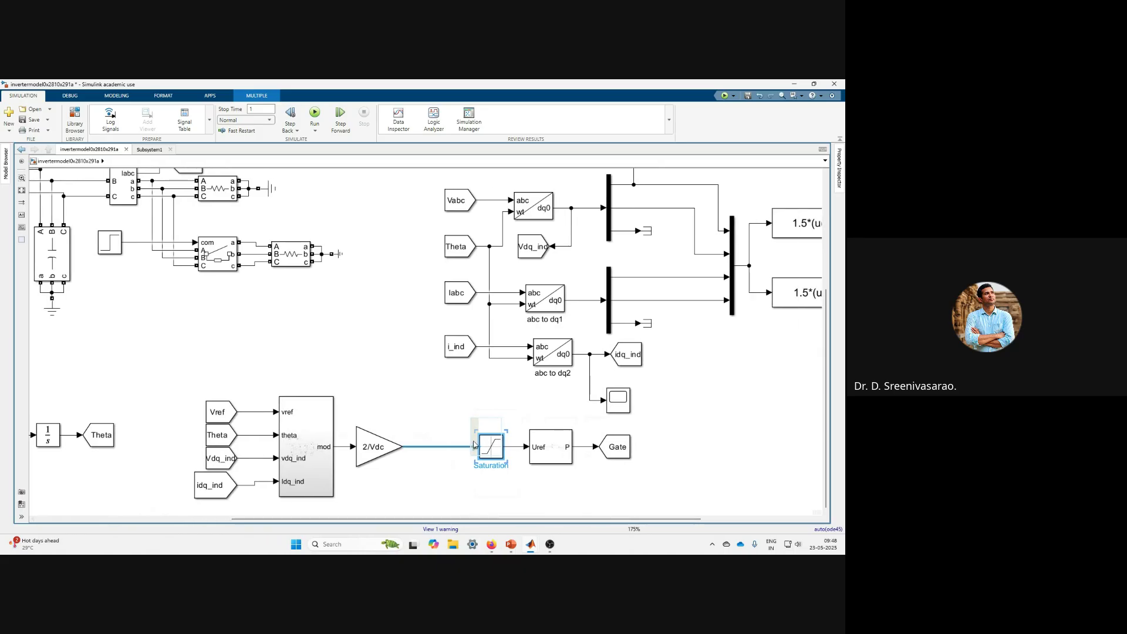
{"action": "left_click", "coordinate": [531, 432]}
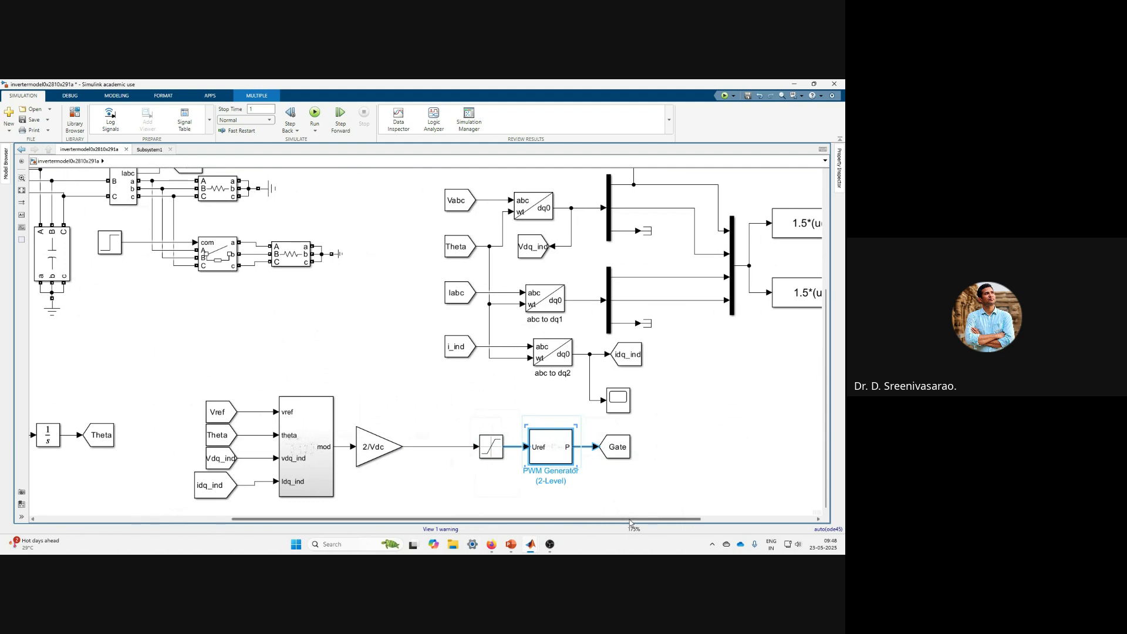
Step: Look over the complete inverter model and examine the fixed load and the breaker-switched load branches
{"action": "left_click_drag", "start_coordinate": [629, 519], "coordinate": [431, 519]}
{"action": "scroll", "coordinate": [207, 336], "scroll_direction": "down", "scroll_amount": 3}
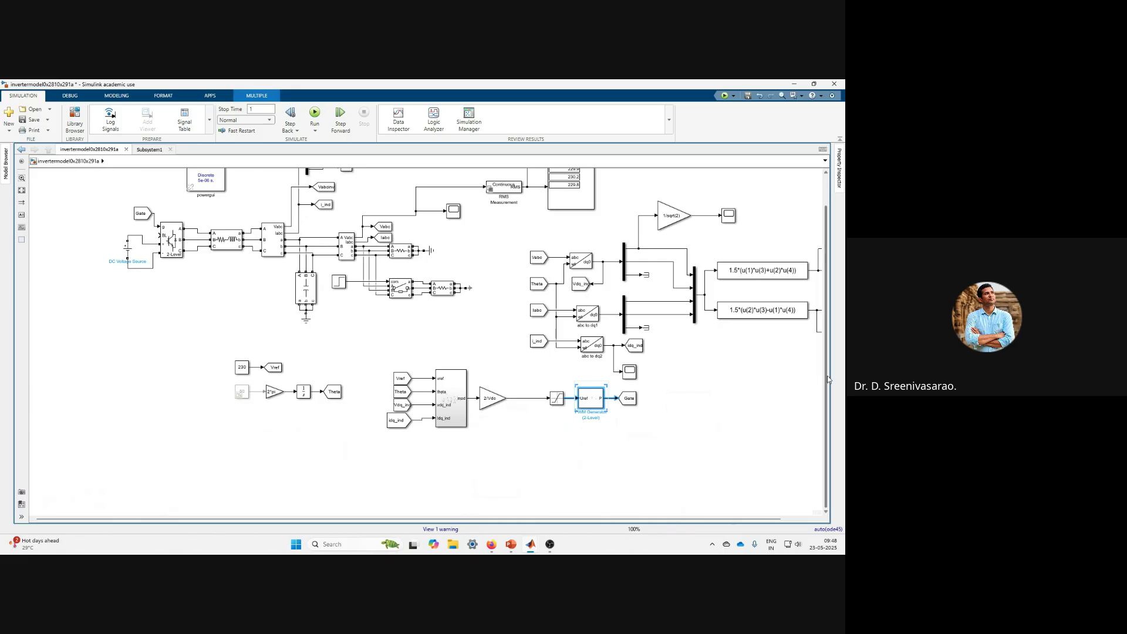
{"action": "scroll", "coordinate": [455, 236], "scroll_direction": "up", "scroll_amount": 2}
{"action": "scroll", "coordinate": [455, 236], "scroll_direction": "down", "scroll_amount": 1}
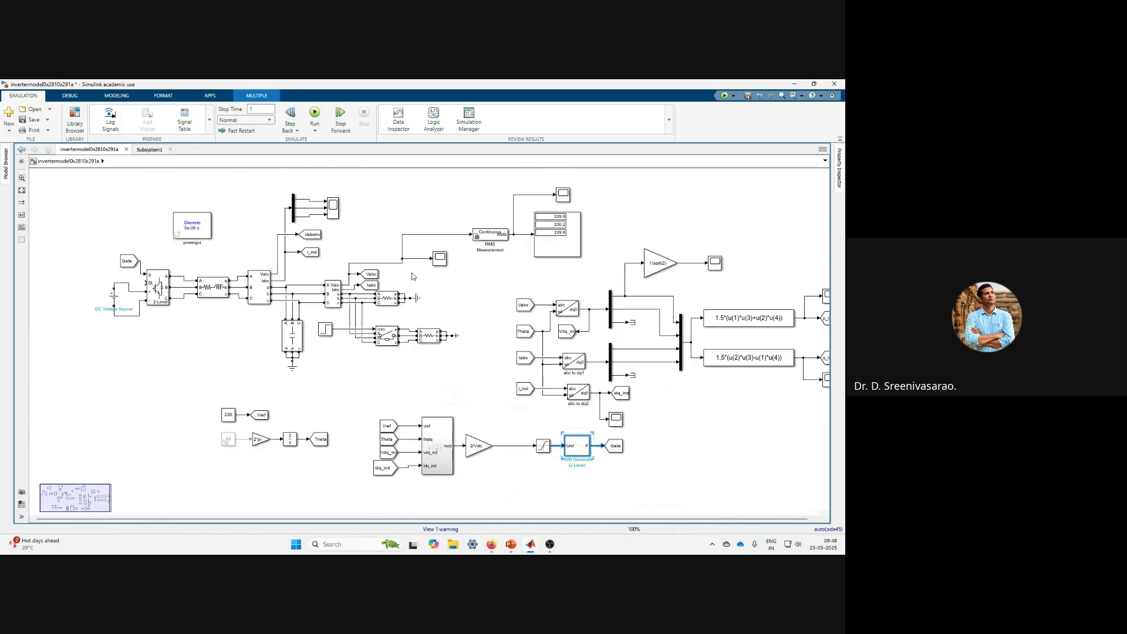
{"action": "scroll", "coordinate": [302, 271], "scroll_direction": "up", "scroll_amount": 1}
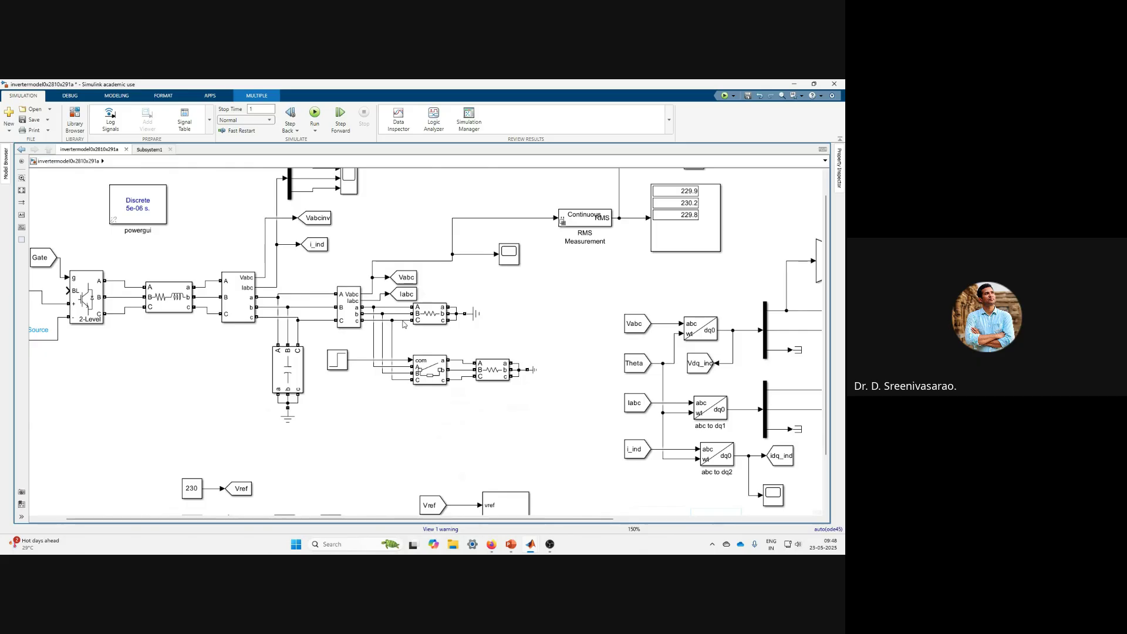
{"action": "left_click_drag", "start_coordinate": [544, 418], "coordinate": [399, 300]}
{"action": "left_click", "coordinate": [510, 322]}
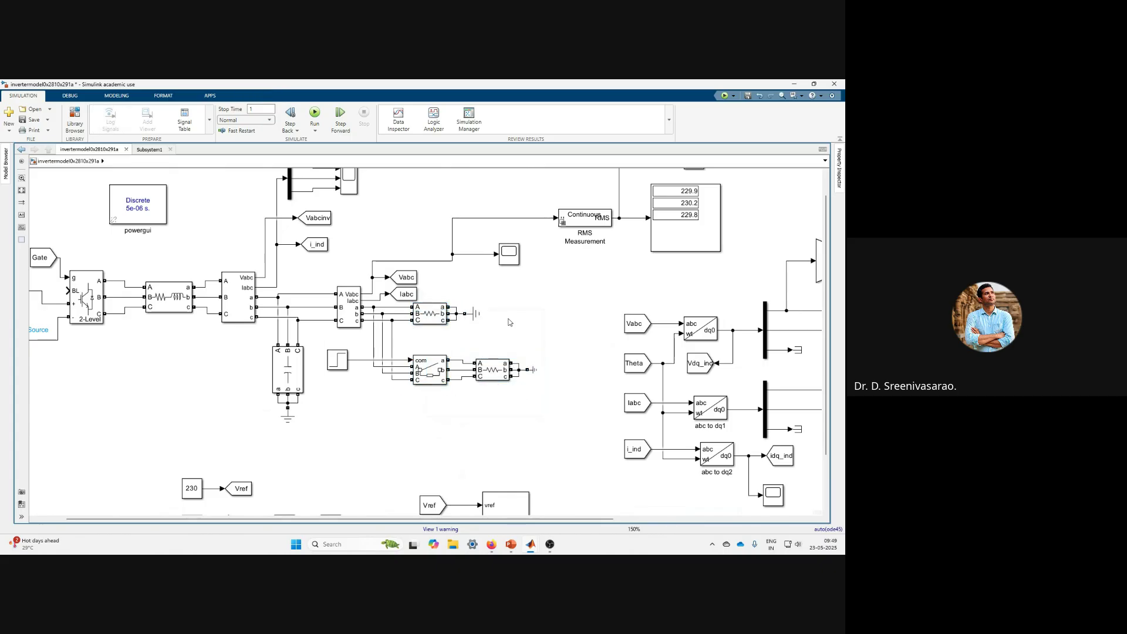
Step: Run the inverter simulation, watch the RMS voltage display and stop the run before its stop time
{"action": "left_click", "coordinate": [315, 114]}
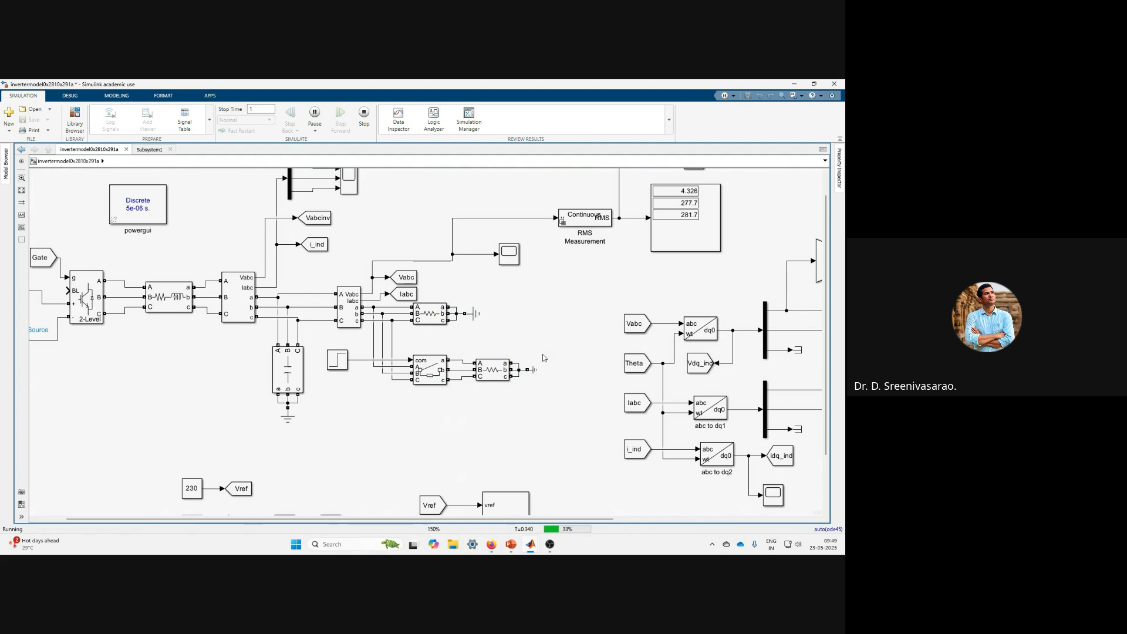
{"action": "scroll", "coordinate": [542, 354], "scroll_direction": "down", "scroll_amount": 1}
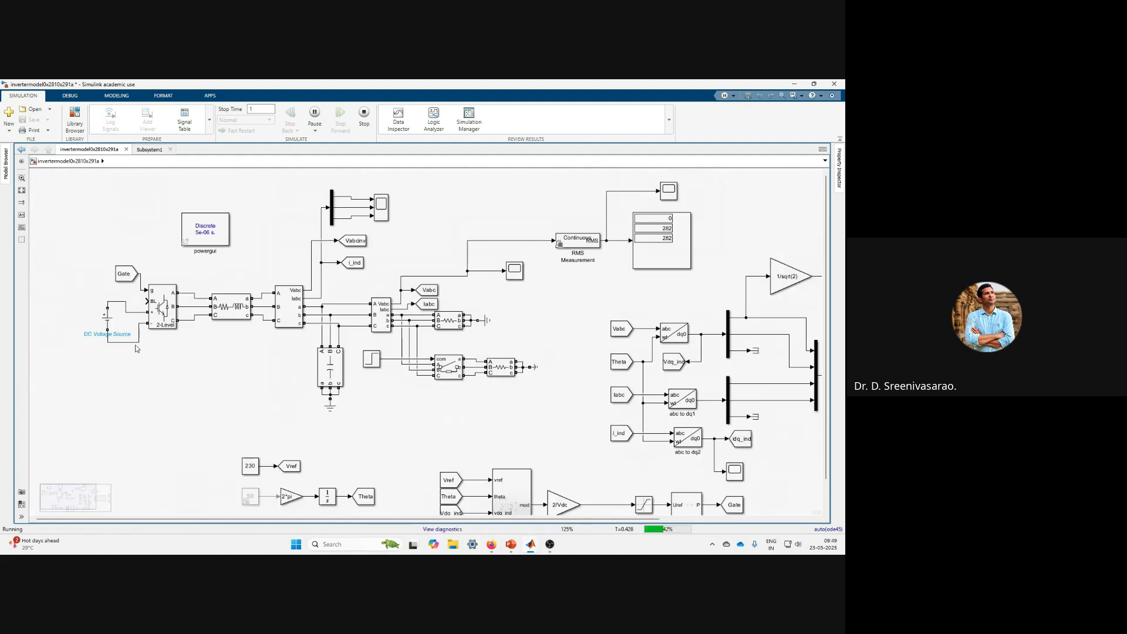
{"action": "scroll", "coordinate": [135, 348], "scroll_direction": "down", "scroll_amount": 1}
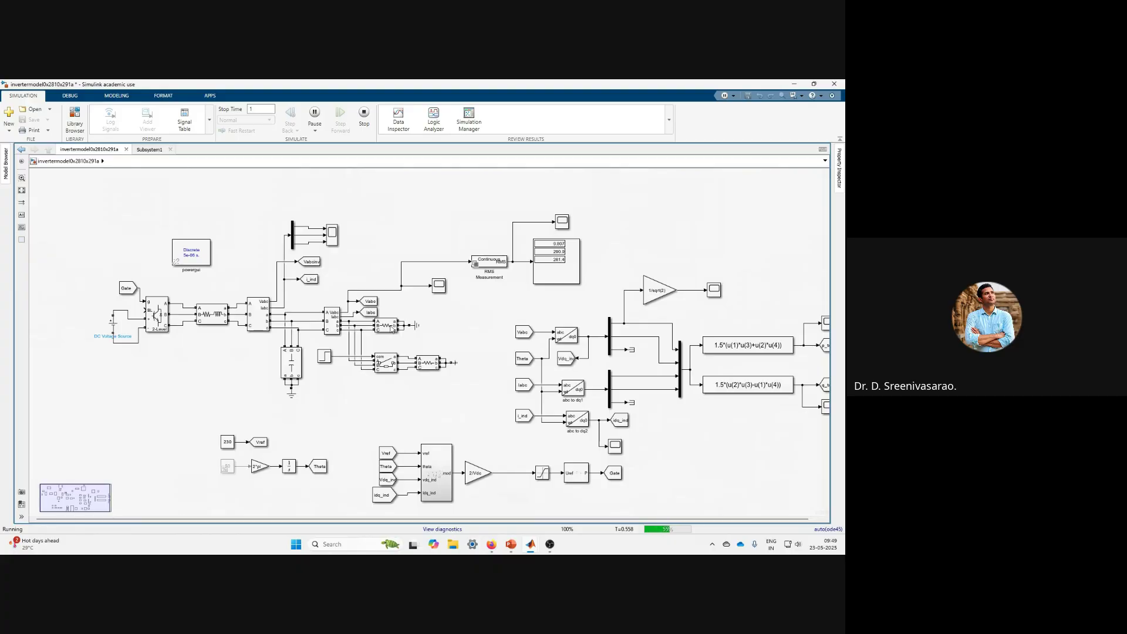
{"action": "scroll", "coordinate": [97, 331], "scroll_direction": "up", "scroll_amount": 2}
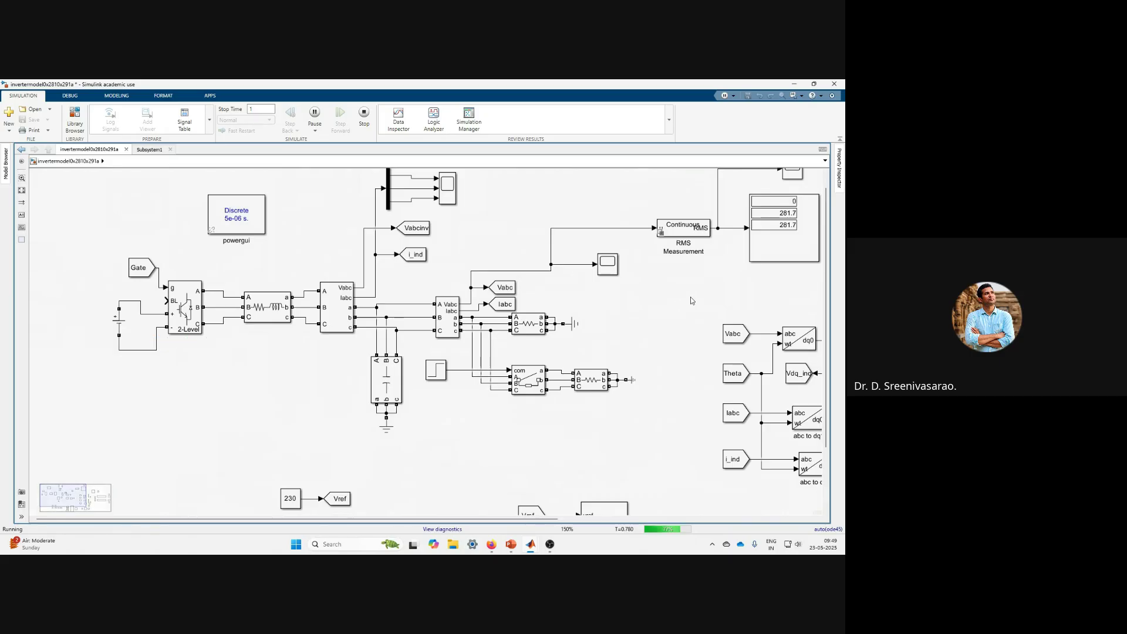
{"action": "left_click", "coordinate": [360, 116]}
Step: Examine the power circuit from the 2-Level inverter output through the RL filter to the measurements, loads and RMS display
{"action": "scroll", "coordinate": [205, 321], "scroll_direction": "up", "scroll_amount": 3}
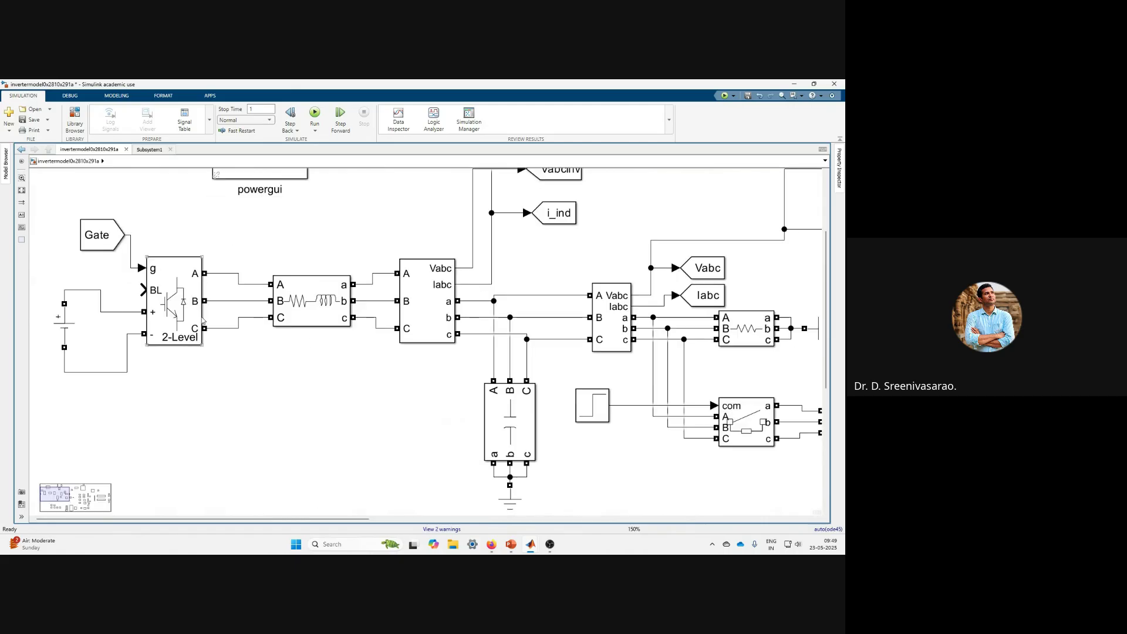
{"action": "left_click", "coordinate": [227, 274]}
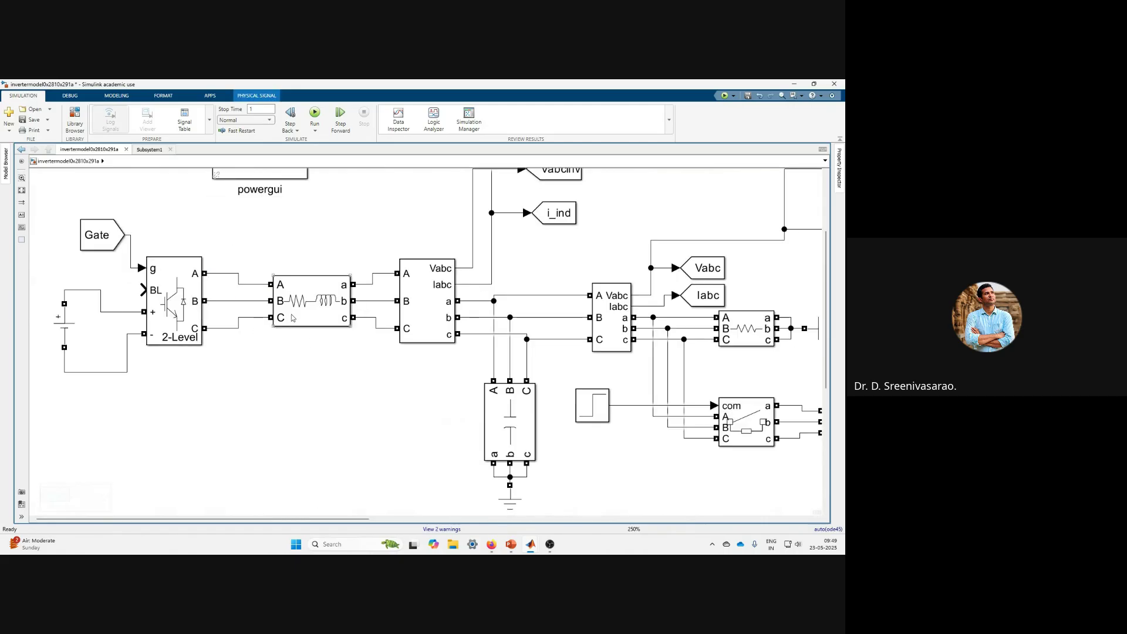
{"action": "left_click", "coordinate": [242, 325]}
{"action": "scroll", "coordinate": [239, 326], "scroll_direction": "down", "scroll_amount": 2}
{"action": "left_click_drag", "start_coordinate": [492, 519], "coordinate": [568, 519]}
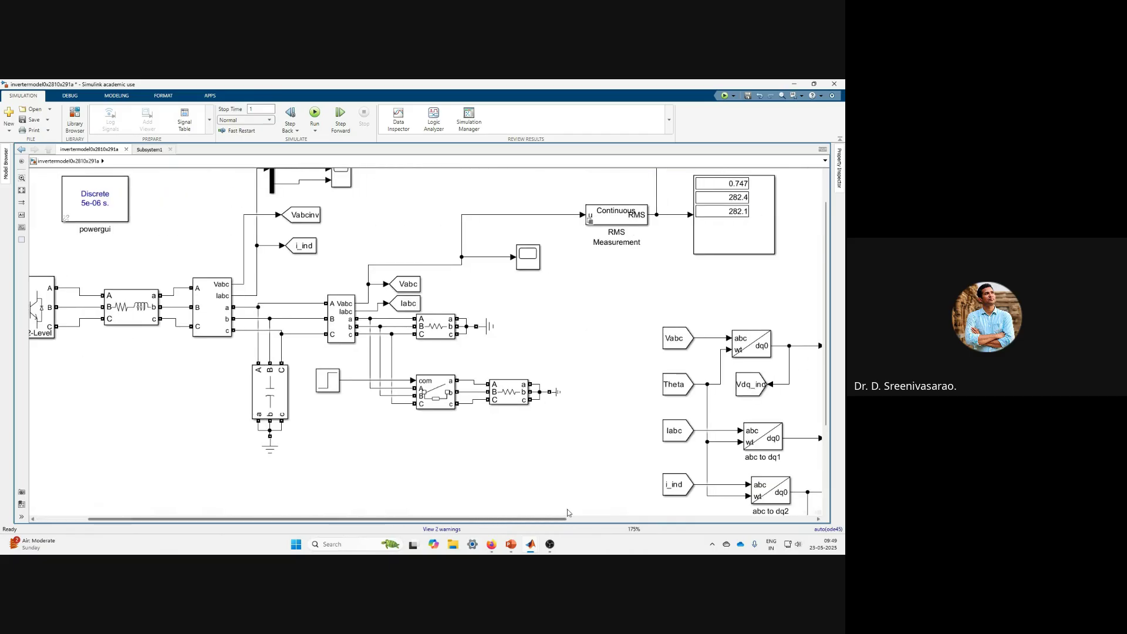
Step: Examine the RMS input voltage waveforms in Scope7 with the axes scaled to fit, and close the scope
{"action": "double_click", "coordinate": [541, 261]}
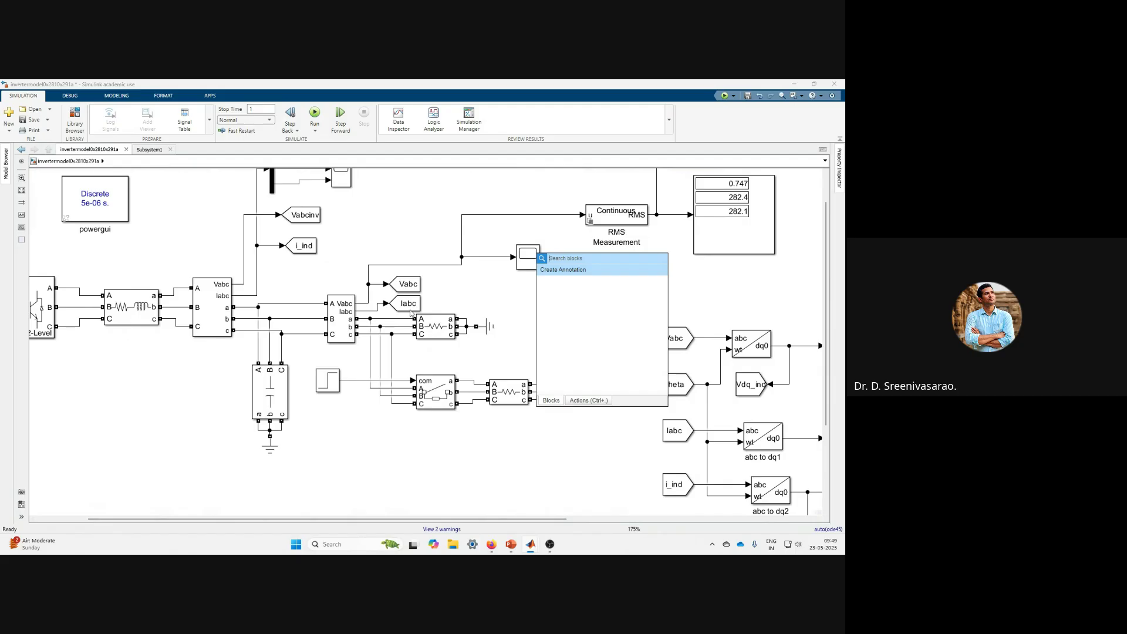
{"action": "double_click", "coordinate": [531, 260]}
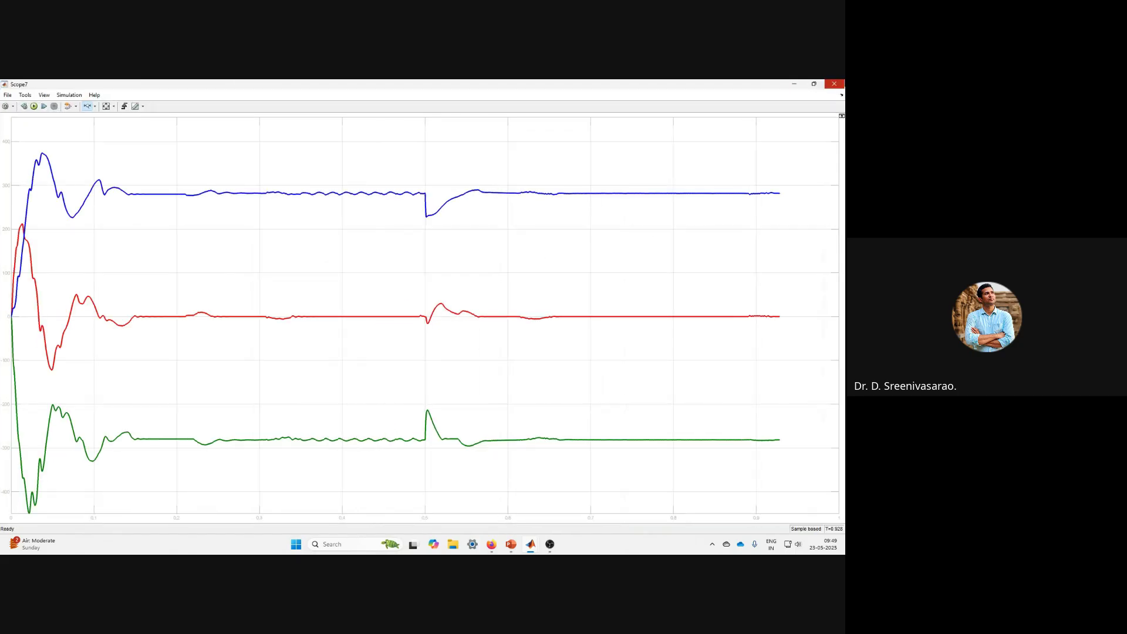
{"action": "left_click", "coordinate": [106, 106]}
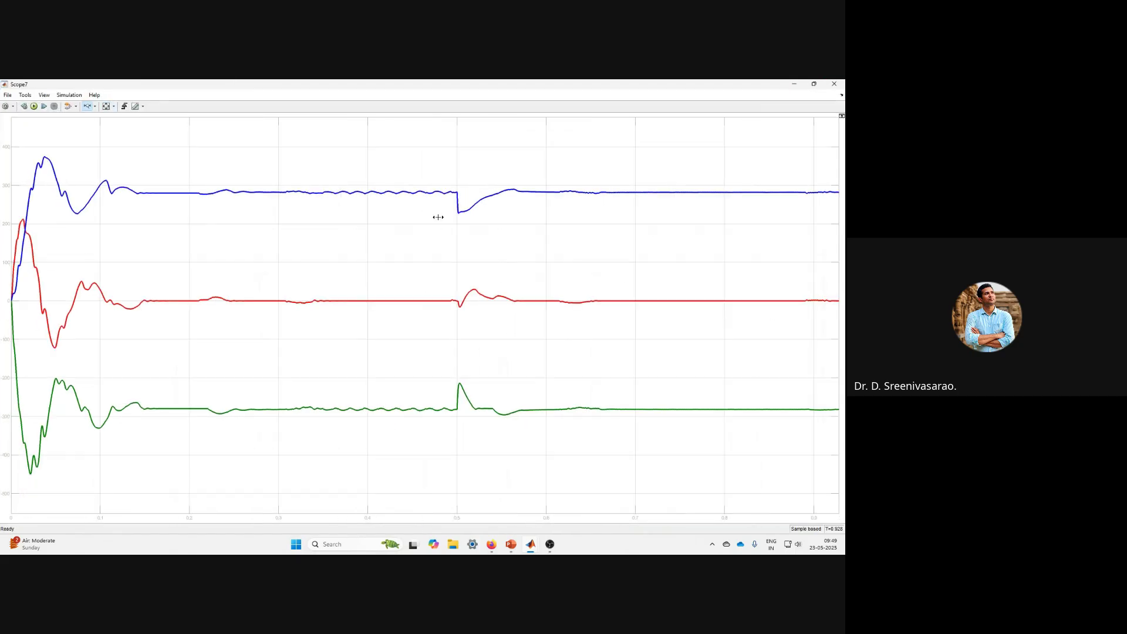
{"action": "left_click", "coordinate": [834, 86]}
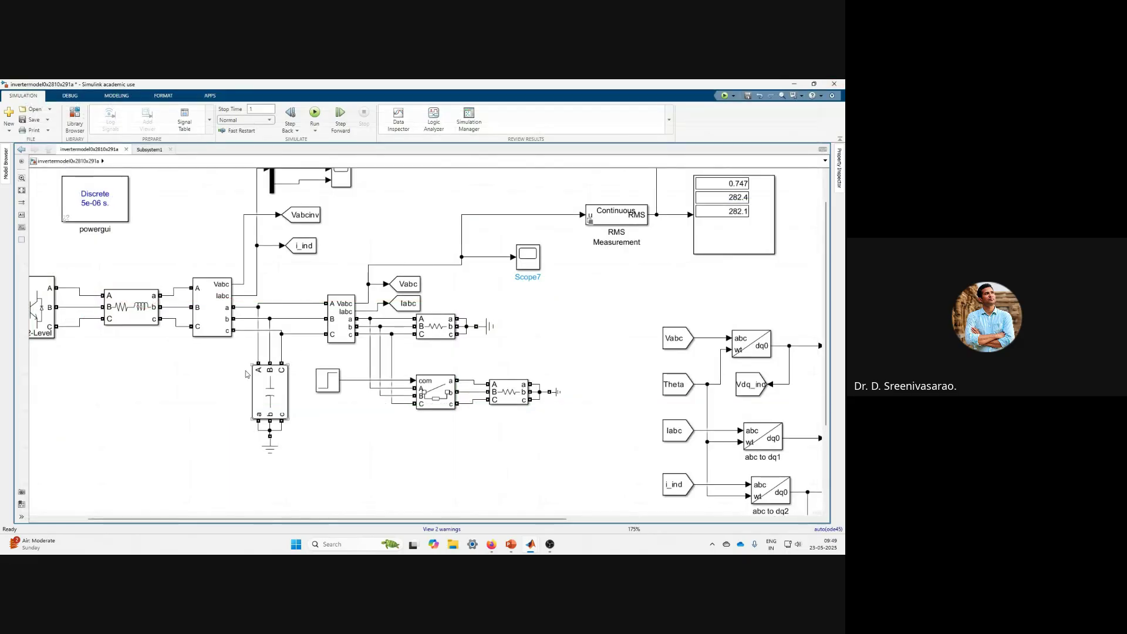
Step: Check the parameters of the Three-Phase V-I Measurement block after the RL filter and close its dialog
{"action": "scroll", "coordinate": [244, 197], "scroll_direction": "down", "scroll_amount": 1}
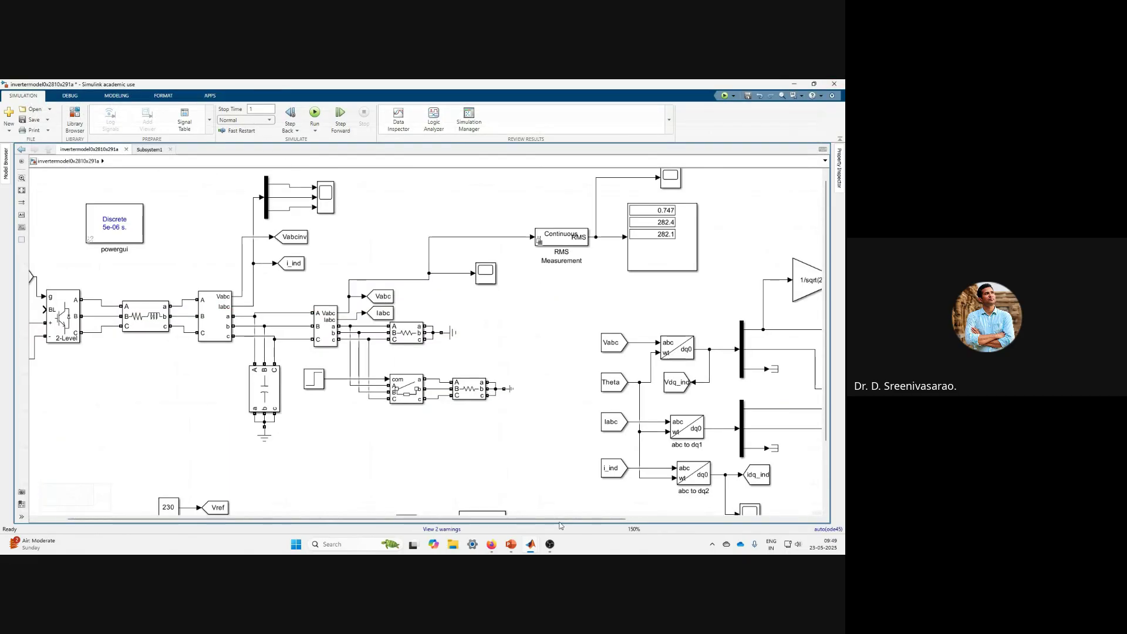
{"action": "mouse_move", "coordinate": [506, 546]}
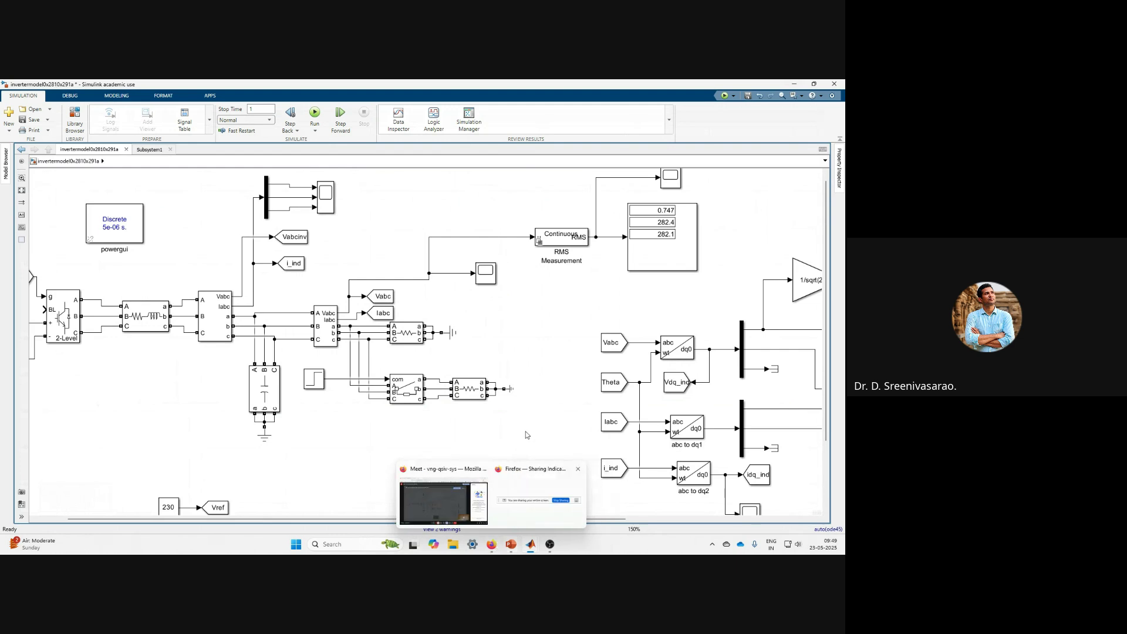
{"action": "scroll", "coordinate": [525, 434], "scroll_direction": "down", "scroll_amount": 1}
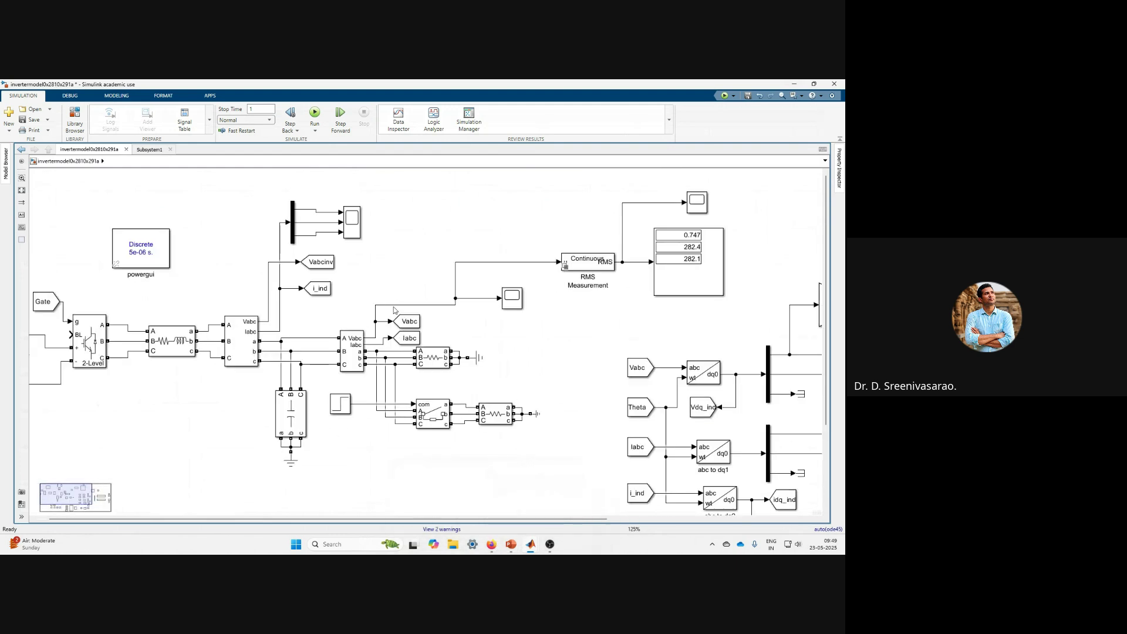
{"action": "left_click_drag", "start_coordinate": [370, 521], "coordinate": [358, 520]}
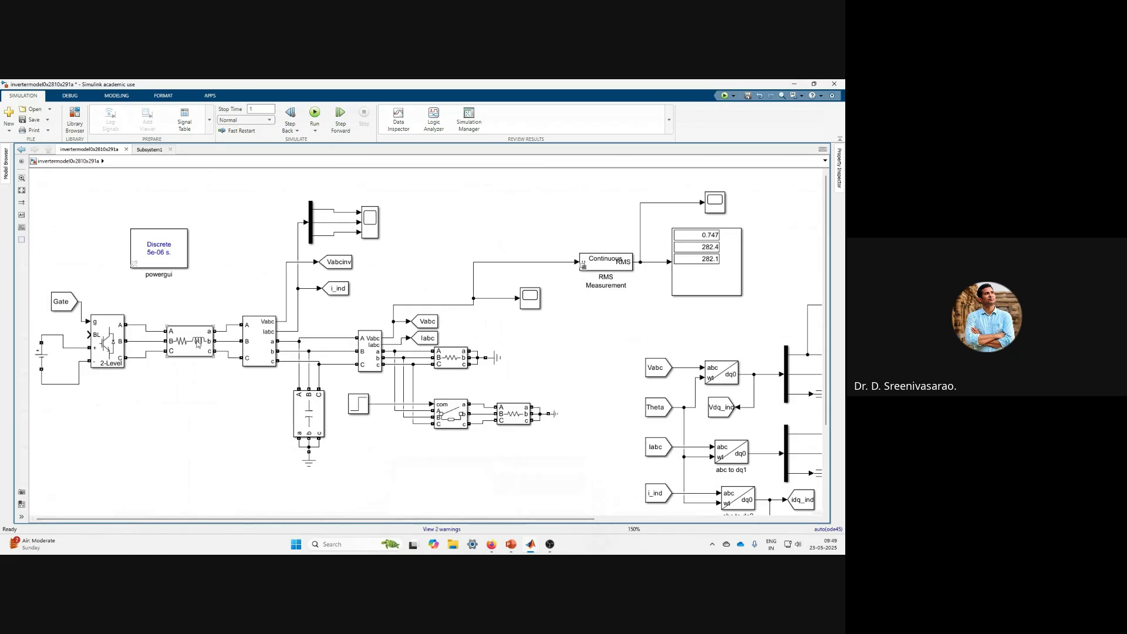
{"action": "double_click", "coordinate": [256, 342]}
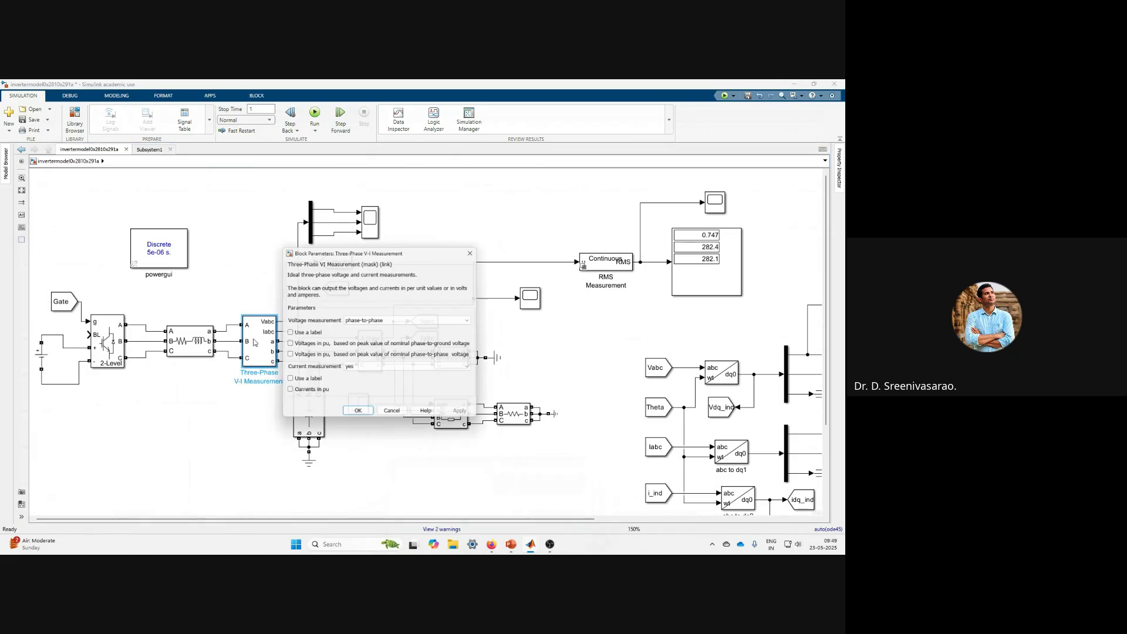
{"action": "left_click", "coordinate": [357, 416]}
Step: Delete the three phase connections between the 2-Level inverter and the Three-Phase Series RLC Branch and reconnect the two blocks
{"action": "left_click_drag", "start_coordinate": [162, 382], "coordinate": [137, 317]}
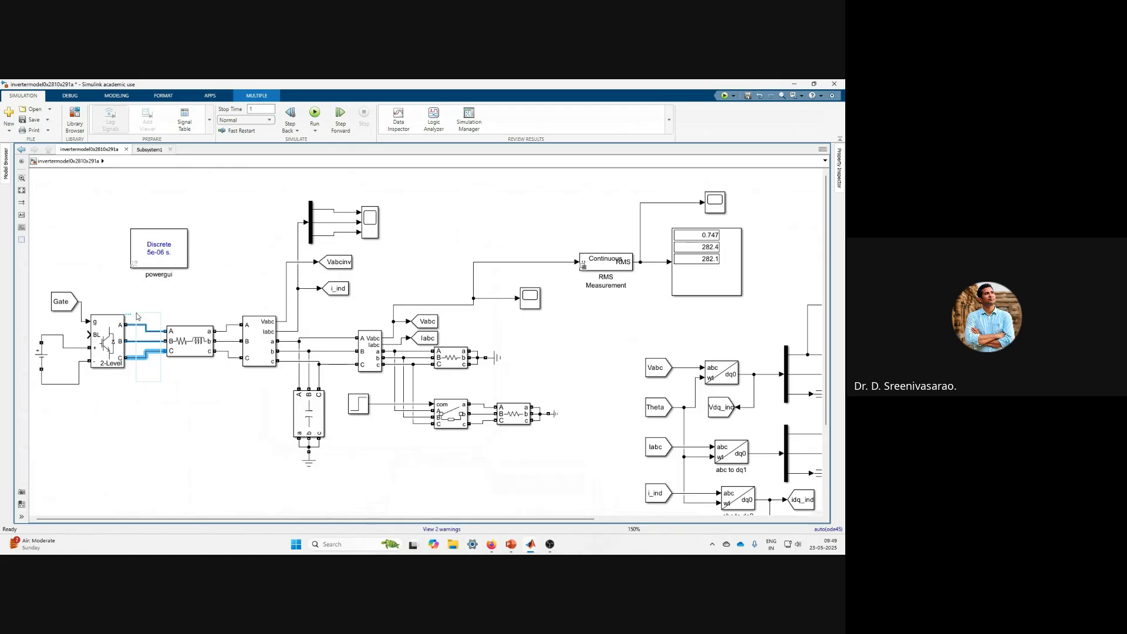
{"action": "key", "text": "Delete"}
{"action": "left_click", "coordinate": [107, 343]}
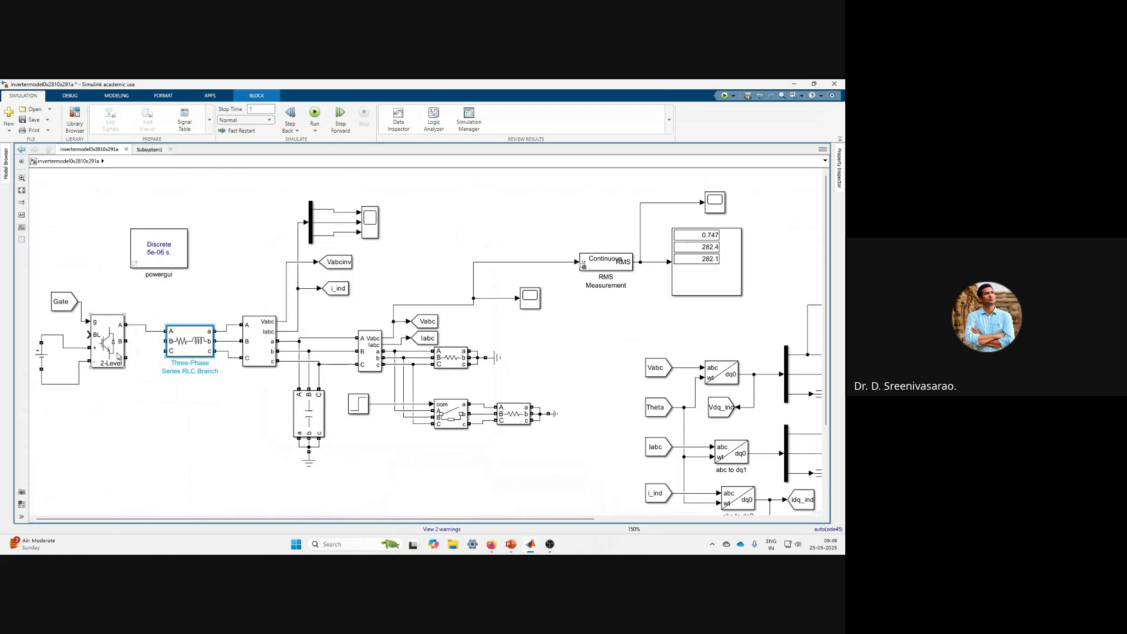
{"action": "left_click", "coordinate": [201, 355], "text": "ctrl"}
{"action": "left_click", "coordinate": [246, 293]}
Step: In the controller subsystem, move the mod outport away from the dq0-to-abc block, and return to the top-level model
{"action": "scroll", "coordinate": [575, 356], "scroll_direction": "down", "scroll_amount": 3}
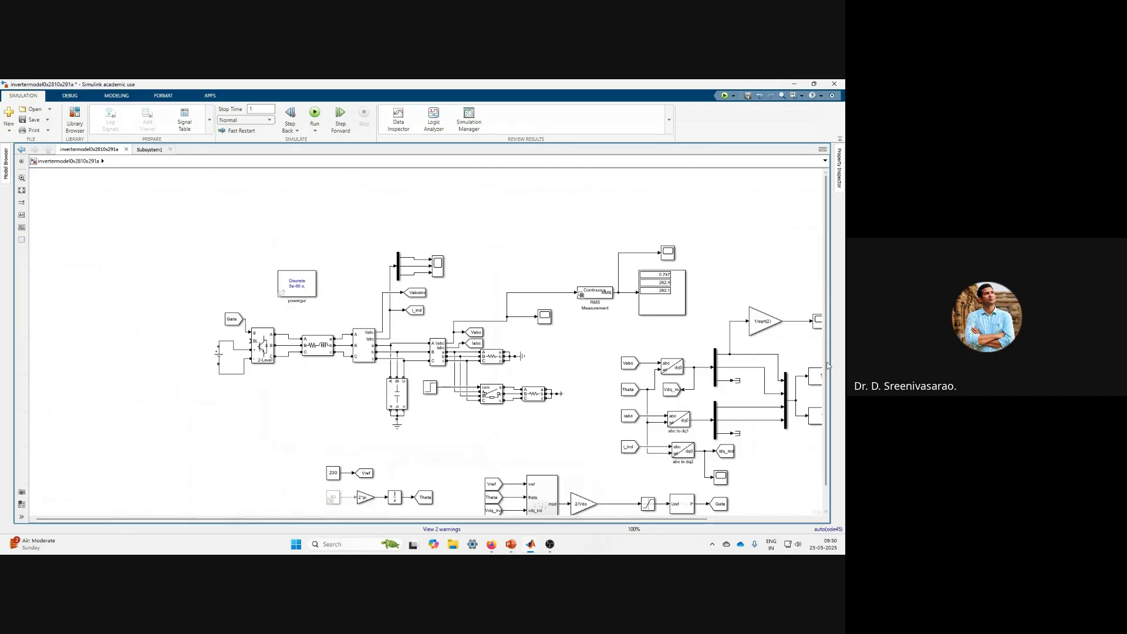
{"action": "double_click", "coordinate": [541, 480]}
{"action": "scroll", "coordinate": [222, 403], "scroll_direction": "down", "scroll_amount": 2}
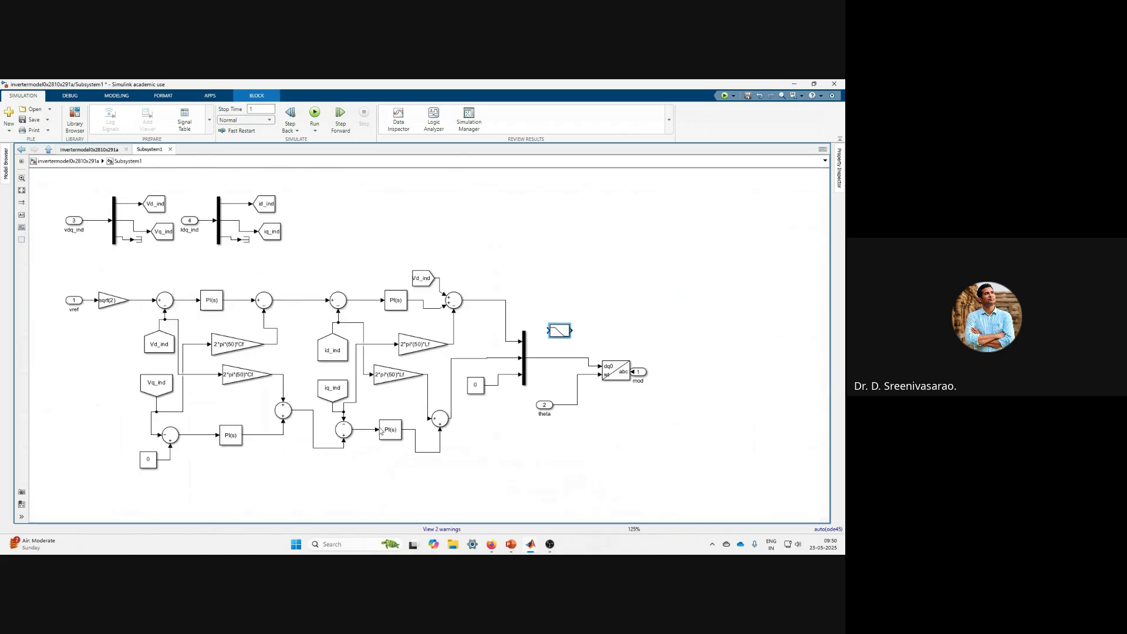
{"action": "left_click_drag", "start_coordinate": [643, 373], "coordinate": [664, 376]}
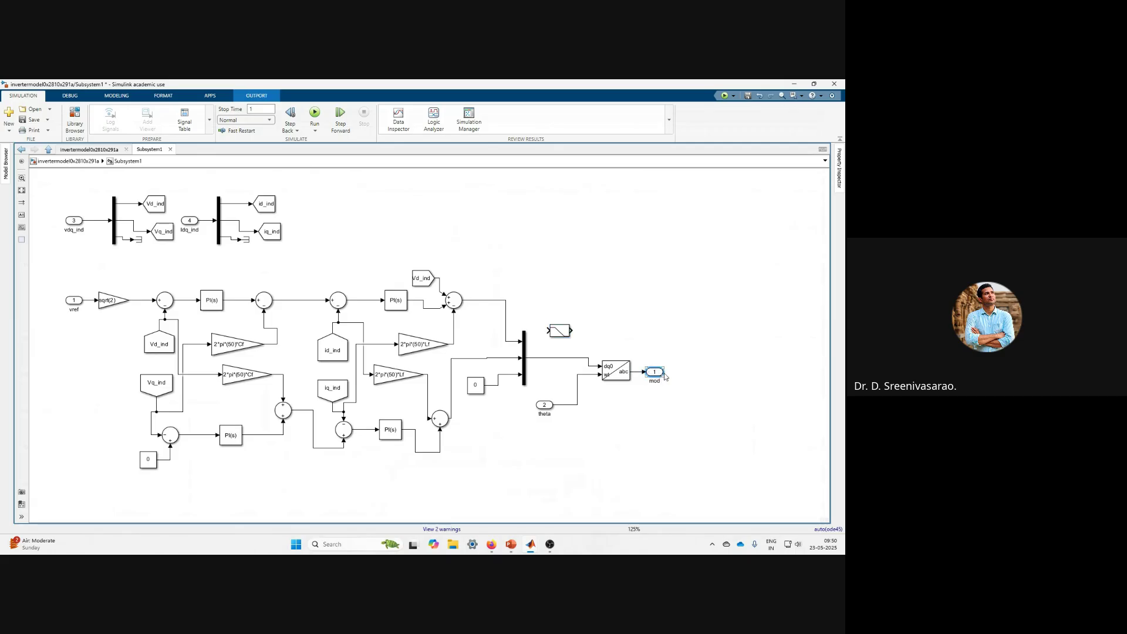
{"action": "left_click", "coordinate": [69, 149]}
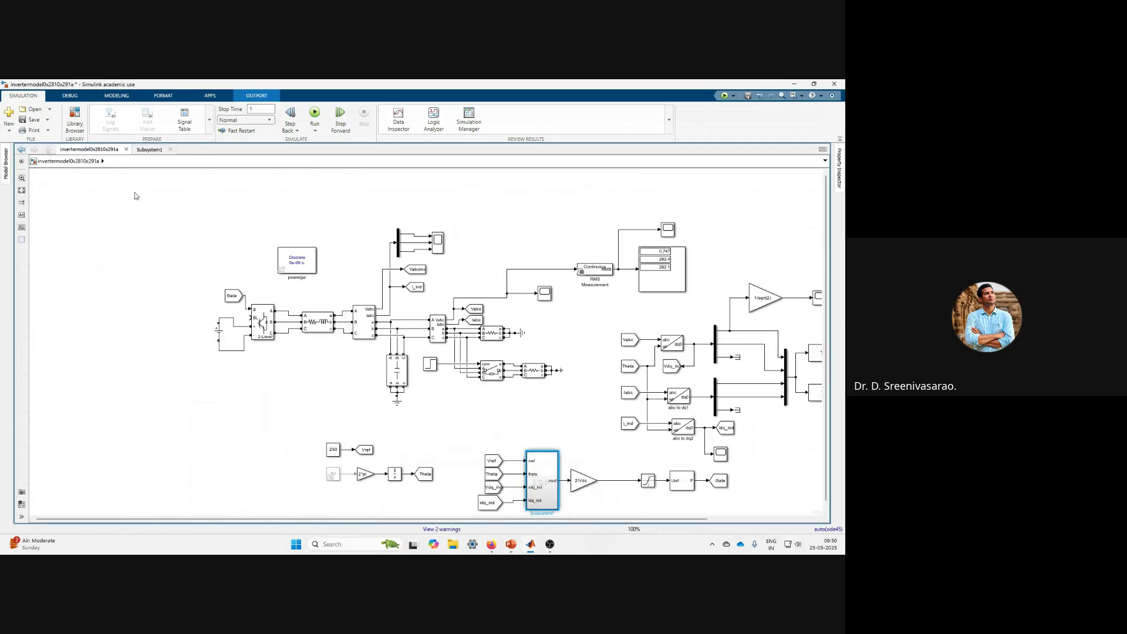
Step: Run the simulation, stop it before its stop time, and check the amplitude parameter of the DC Voltage Source
{"action": "left_click", "coordinate": [314, 113]}
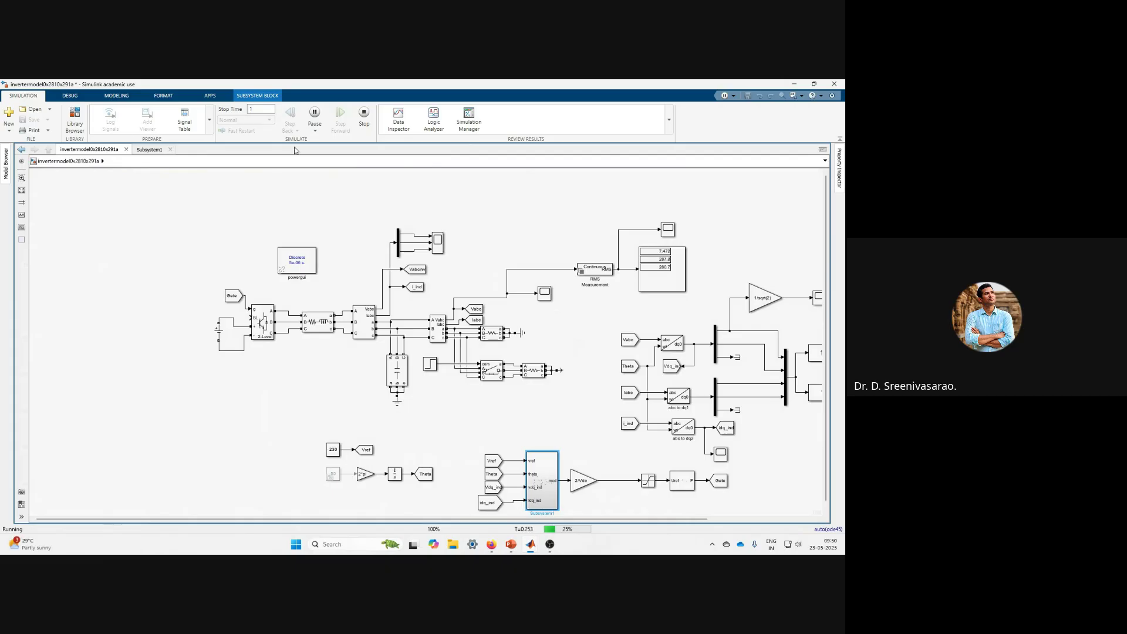
{"action": "left_click", "coordinate": [364, 116]}
{"action": "scroll", "coordinate": [247, 353], "scroll_direction": "up", "scroll_amount": 2}
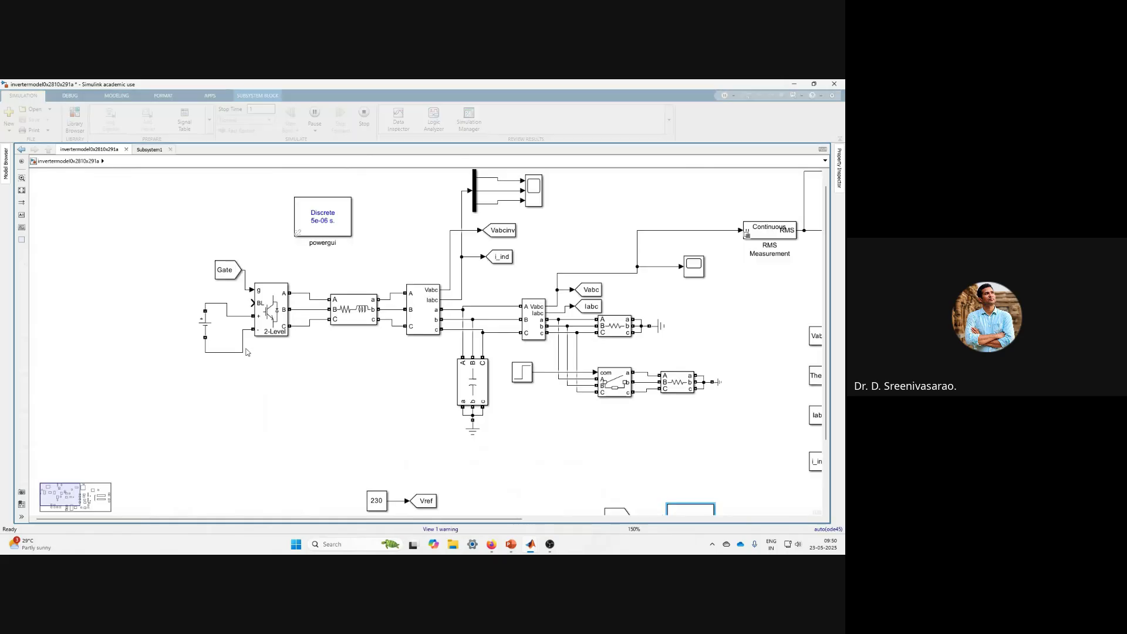
{"action": "double_click", "coordinate": [205, 324]}
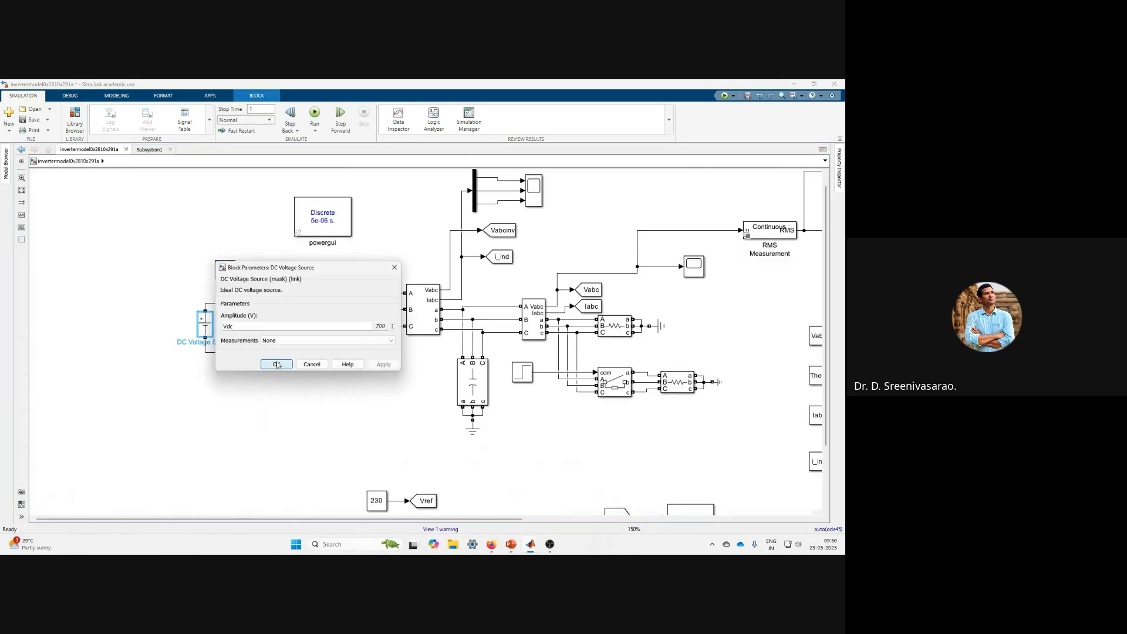
{"action": "left_click", "coordinate": [282, 360]}
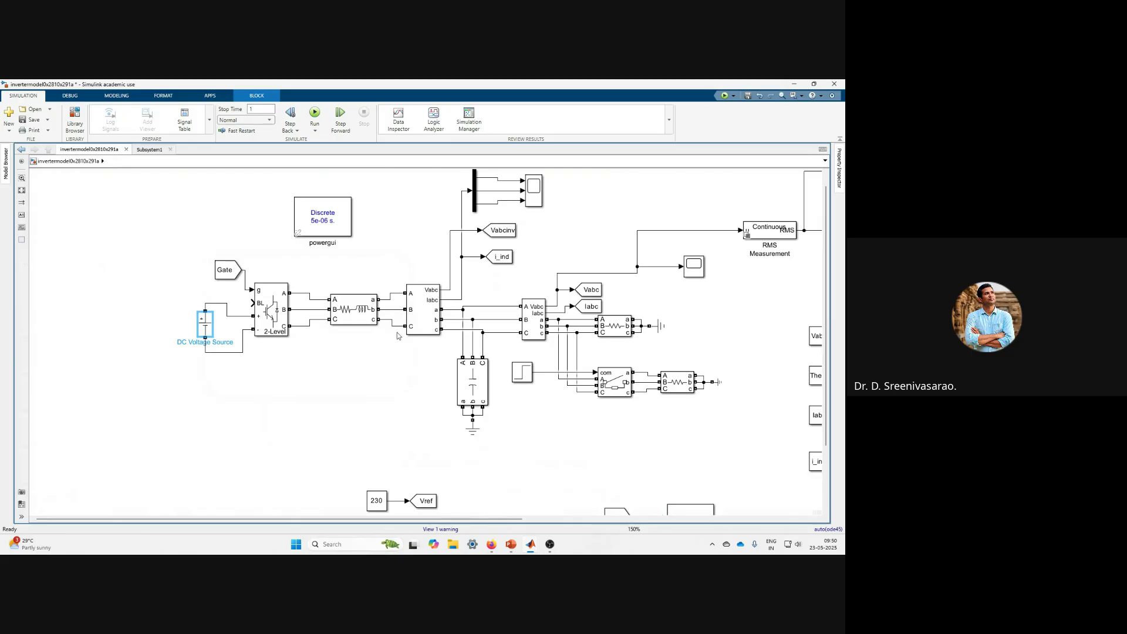
Step: Examine the Three-Phase Breaker with its step signal and load branches, and look over the whole model
{"action": "scroll", "coordinate": [418, 396], "scroll_direction": "down", "scroll_amount": 1}
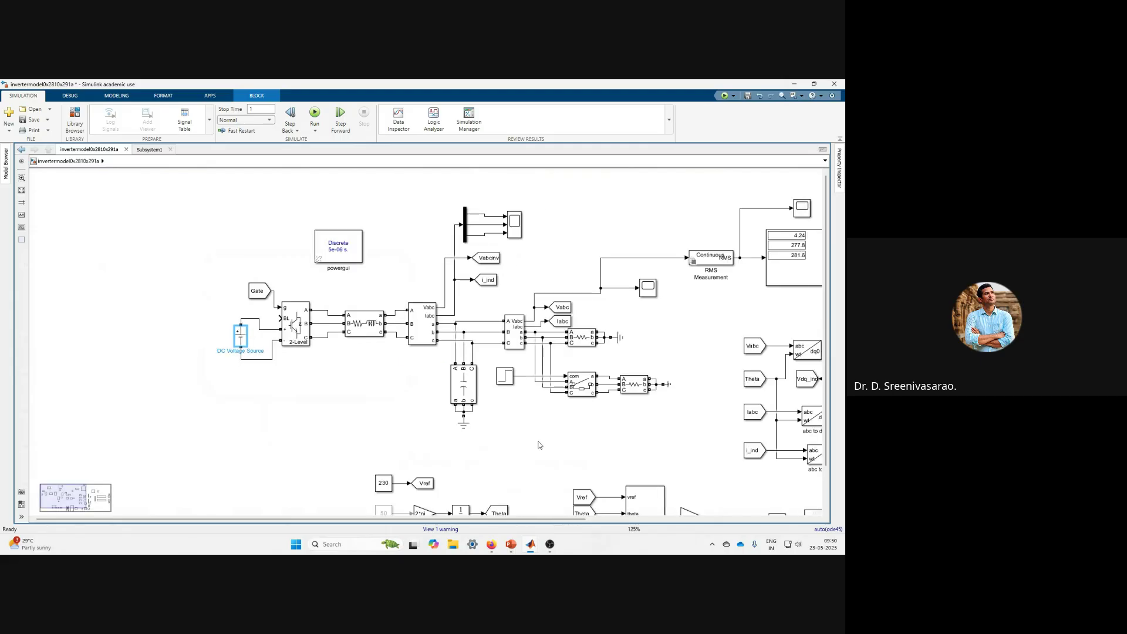
{"action": "left_click_drag", "start_coordinate": [449, 519], "coordinate": [502, 519]}
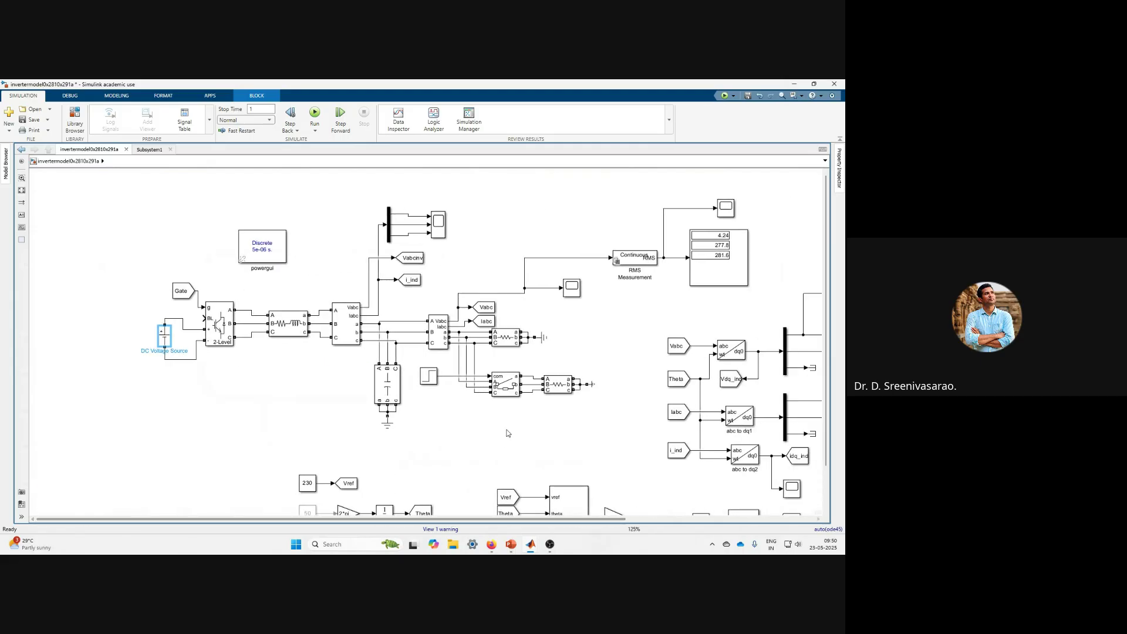
{"action": "scroll", "coordinate": [518, 365], "scroll_direction": "up", "scroll_amount": 4}
{"action": "left_click", "coordinate": [517, 351]}
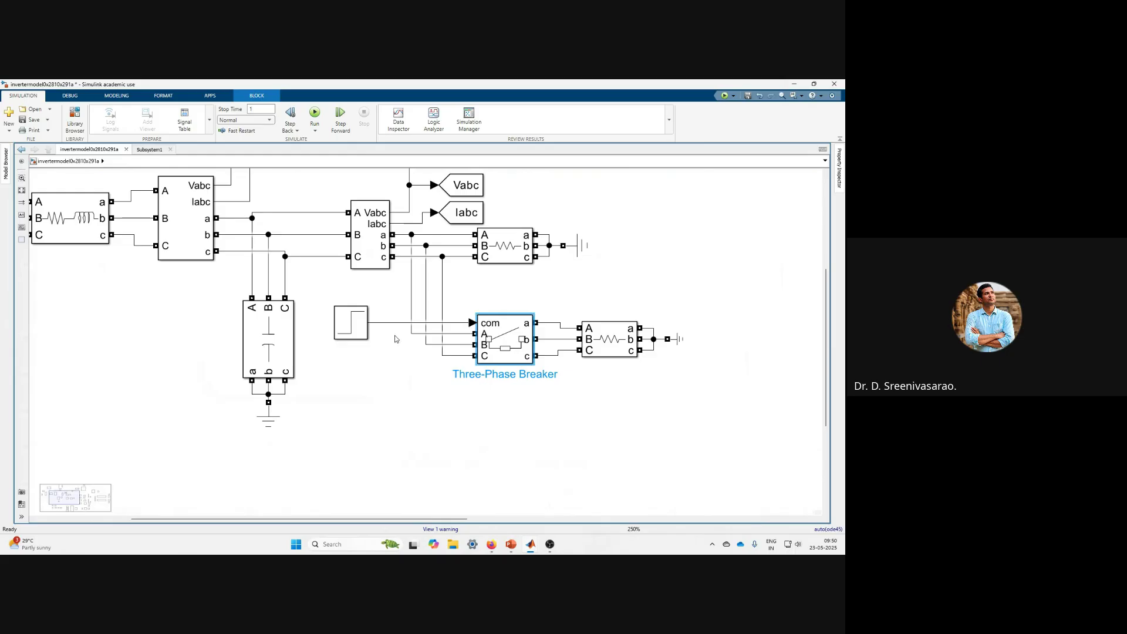
{"action": "scroll", "coordinate": [395, 339], "scroll_direction": "down", "scroll_amount": 2}
{"action": "scroll", "coordinate": [403, 340], "scroll_direction": "down", "scroll_amount": 3}
Step: Uncomment the constant block that feeds the 2*pi gain for Theta
{"action": "scroll", "coordinate": [504, 400], "scroll_direction": "up", "scroll_amount": 3}
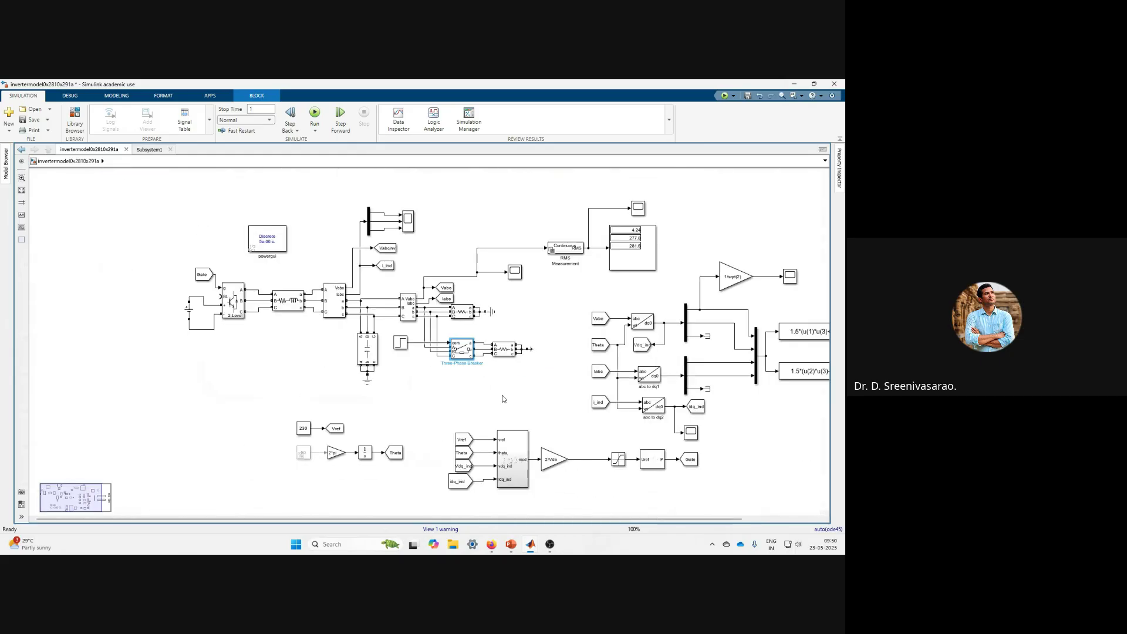
{"action": "left_click", "coordinate": [281, 440]}
{"action": "right_click", "coordinate": [282, 441]}
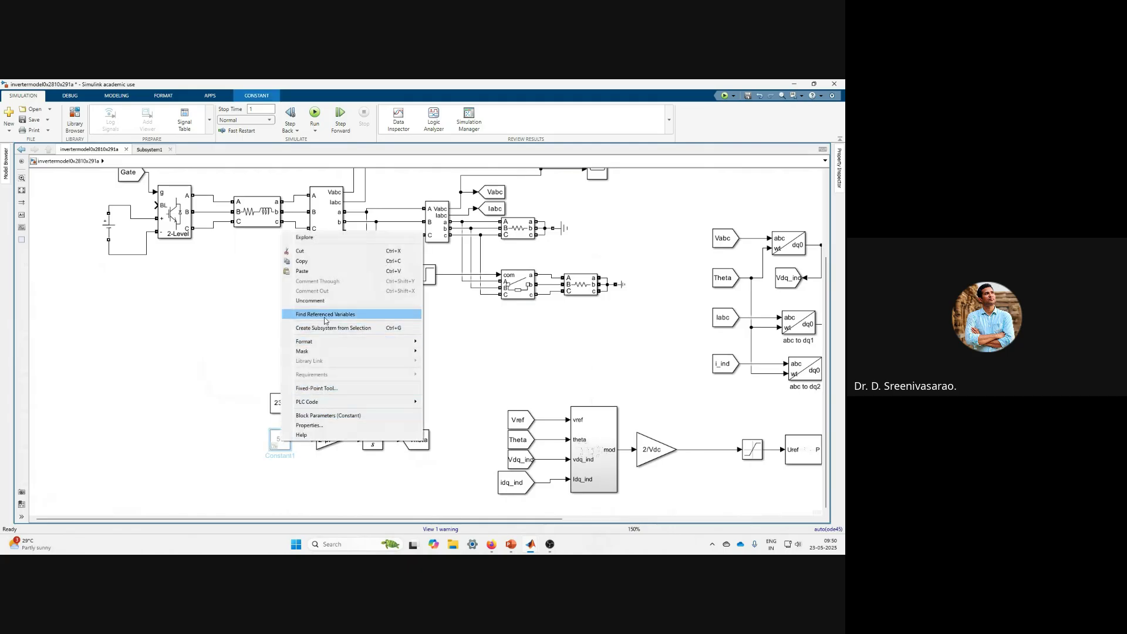
{"action": "left_click", "coordinate": [252, 402]}
{"action": "left_click", "coordinate": [223, 389]}
{"action": "scroll", "coordinate": [223, 388], "scroll_direction": "down", "scroll_amount": 3}
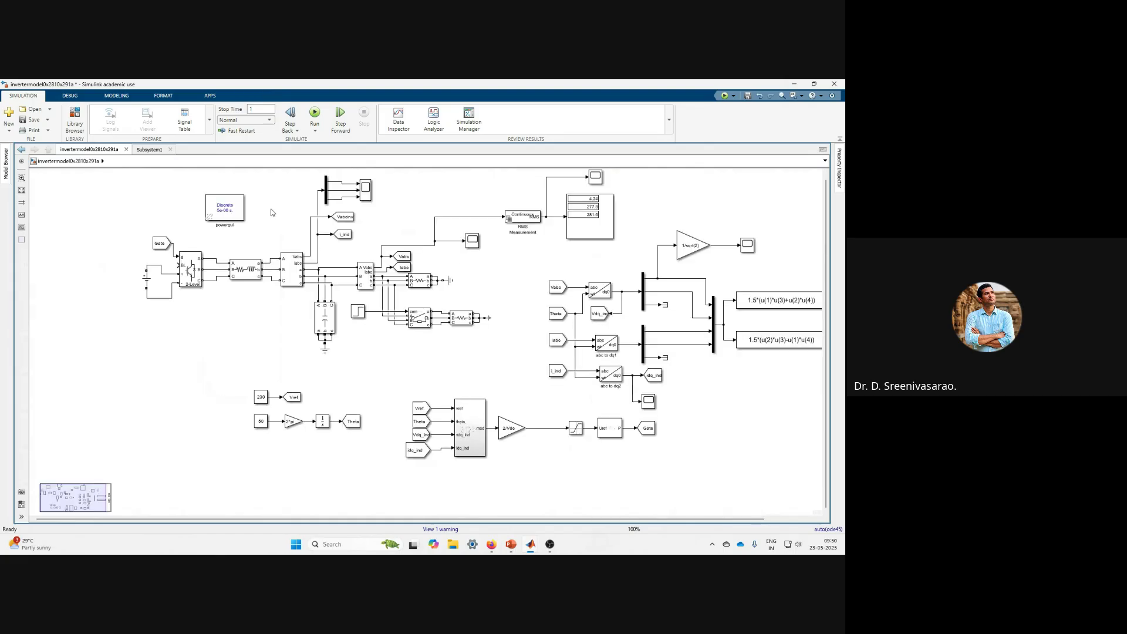
Step: Run the inverter simulation again and watch the RMS voltage display
{"action": "left_click", "coordinate": [314, 114]}
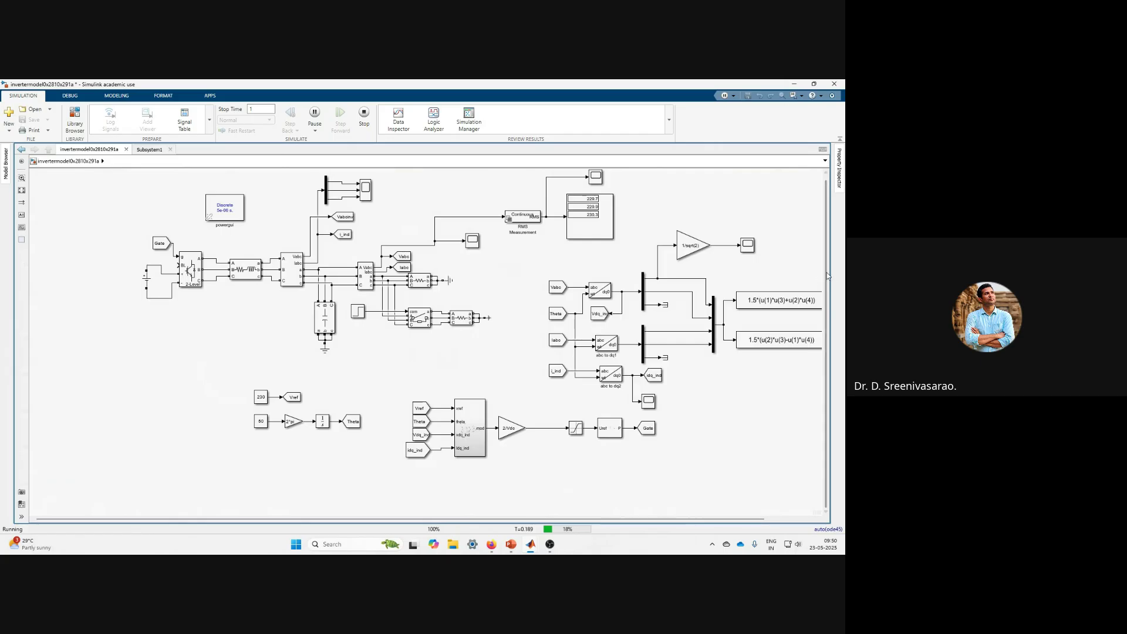
{"action": "scroll", "coordinate": [827, 269], "scroll_direction": "up", "scroll_amount": 1}
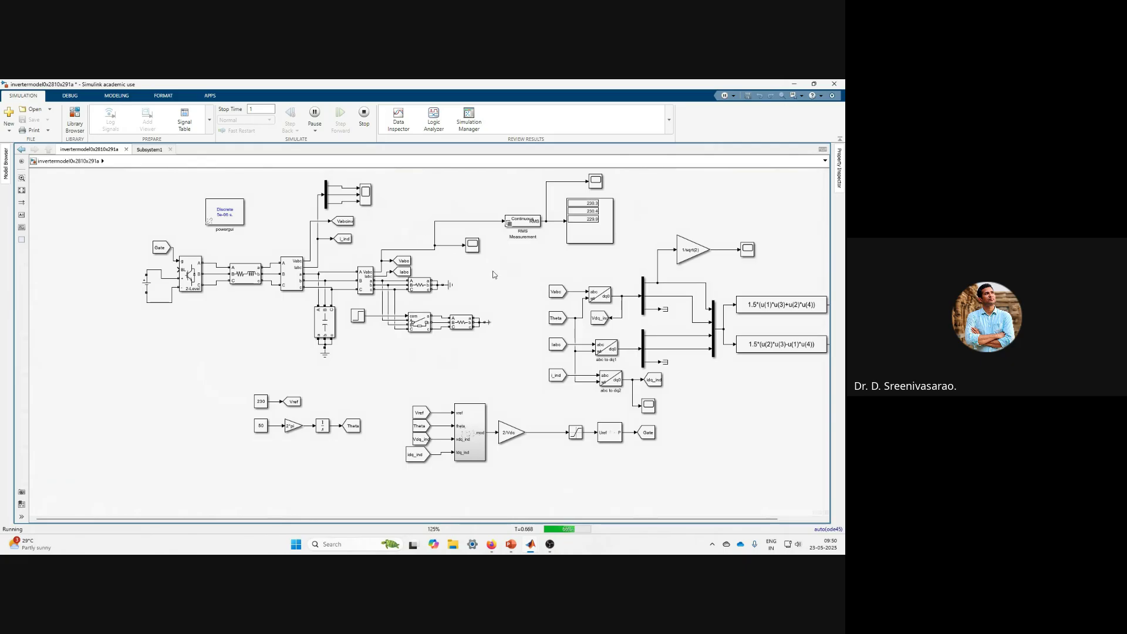
{"action": "scroll", "coordinate": [493, 274], "scroll_direction": "up", "scroll_amount": 1}
Step: Open Scope7 and zoom along the time axis to inspect the three-phase voltage waveforms from about 0.15 s to 0.31 s
{"action": "left_click", "coordinate": [471, 245]}
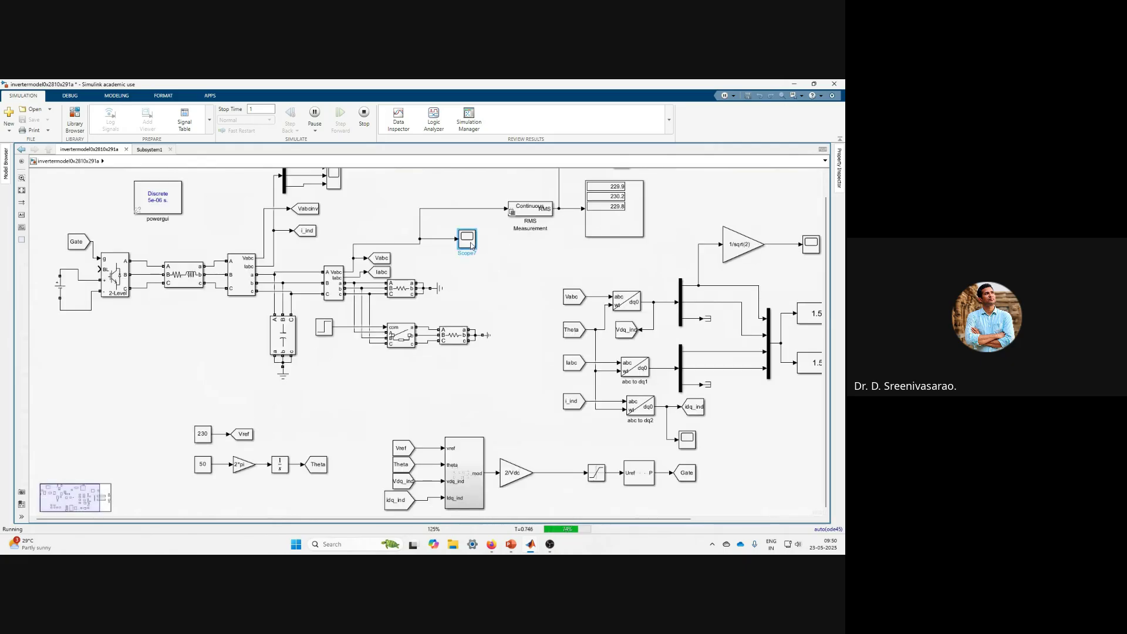
{"action": "double_click", "coordinate": [471, 244]}
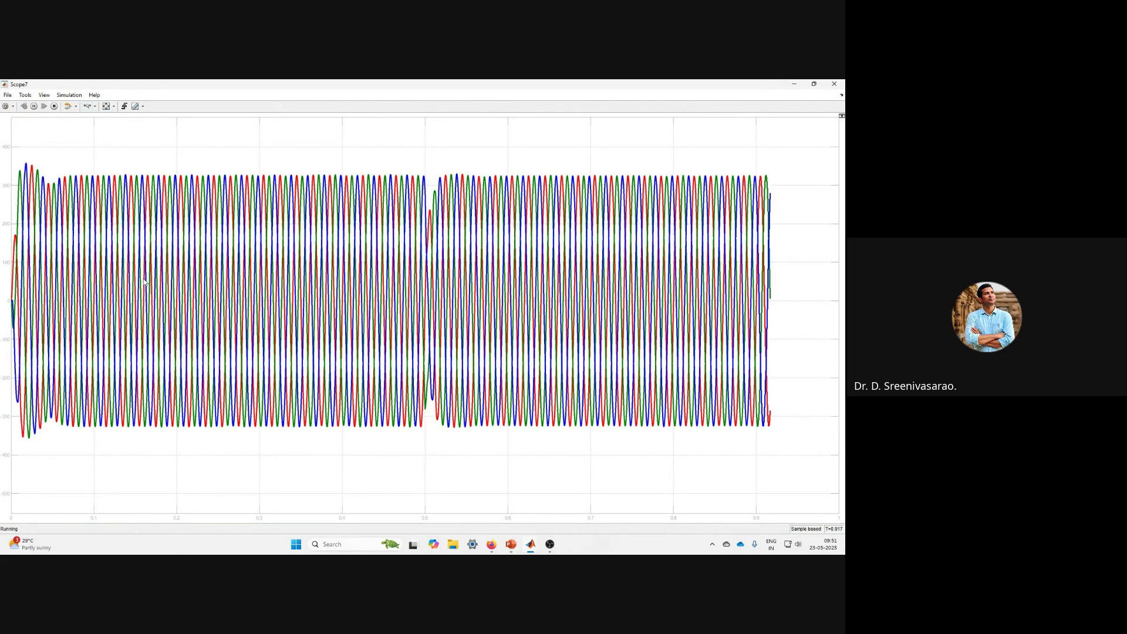
{"action": "left_click", "coordinate": [86, 106]}
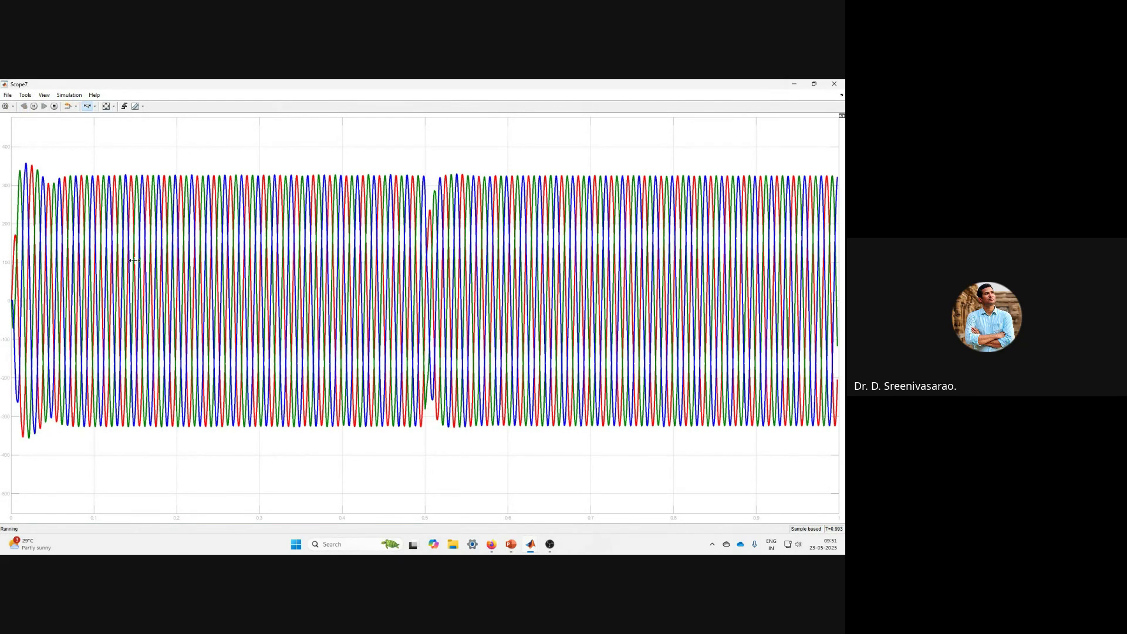
{"action": "left_click_drag", "start_coordinate": [137, 262], "coordinate": [268, 284]}
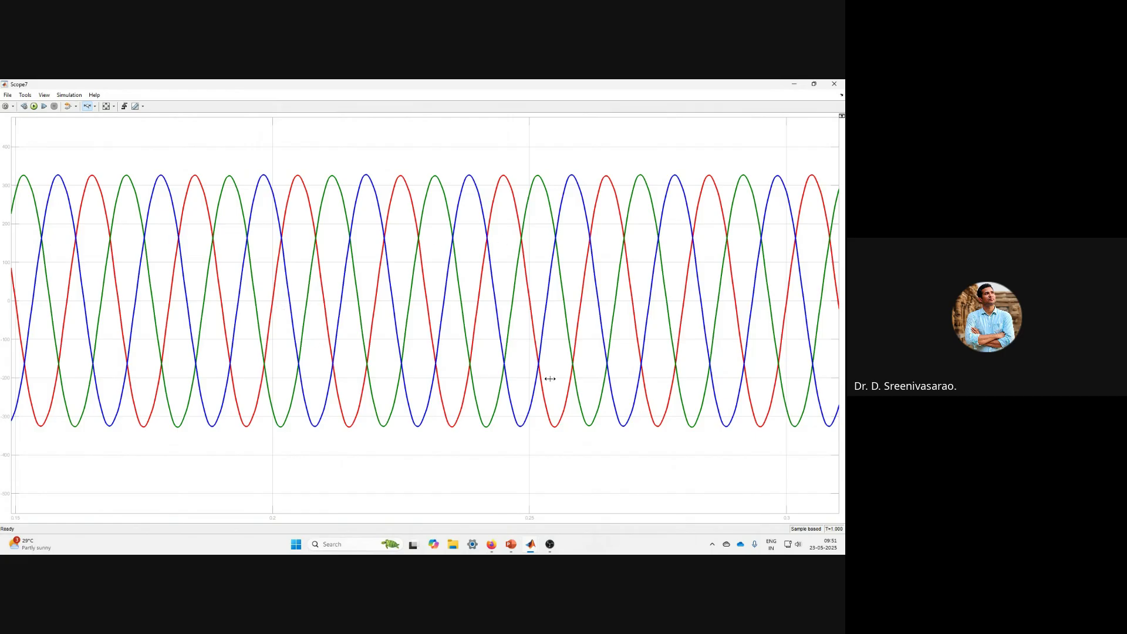
{"action": "scroll", "coordinate": [270, 294], "scroll_direction": "down", "scroll_amount": 1}
{"action": "scroll", "coordinate": [281, 310], "scroll_direction": "down", "scroll_amount": 4}
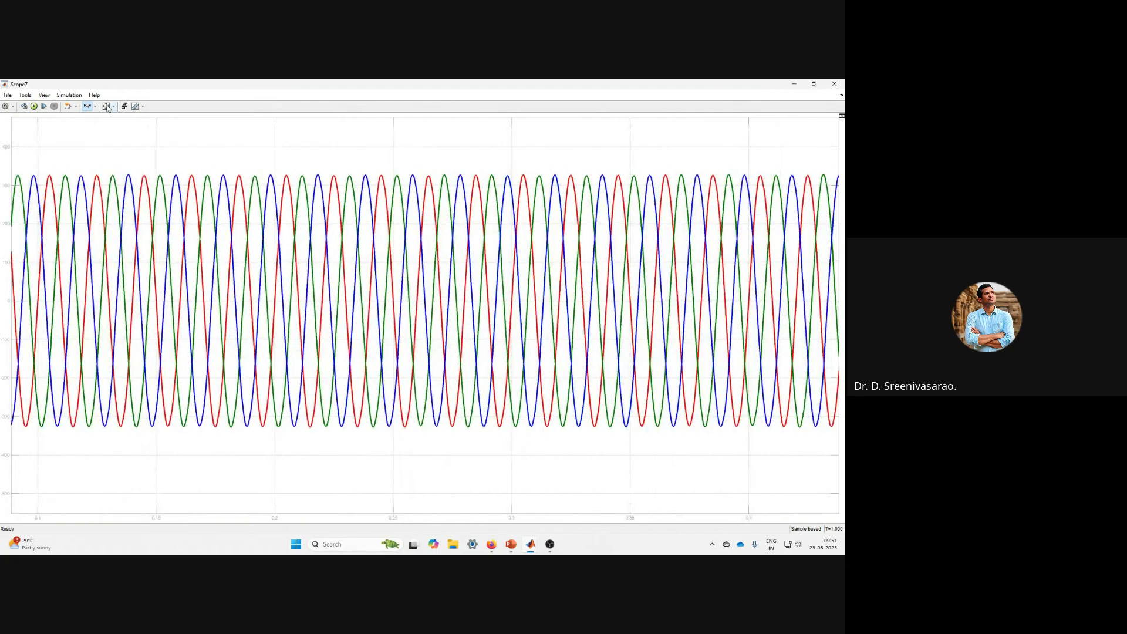
Step: Fit the full waveforms in Scope7, zoom in on the load switching around 0.5 s, and close the scope
{"action": "left_click", "coordinate": [106, 107]}
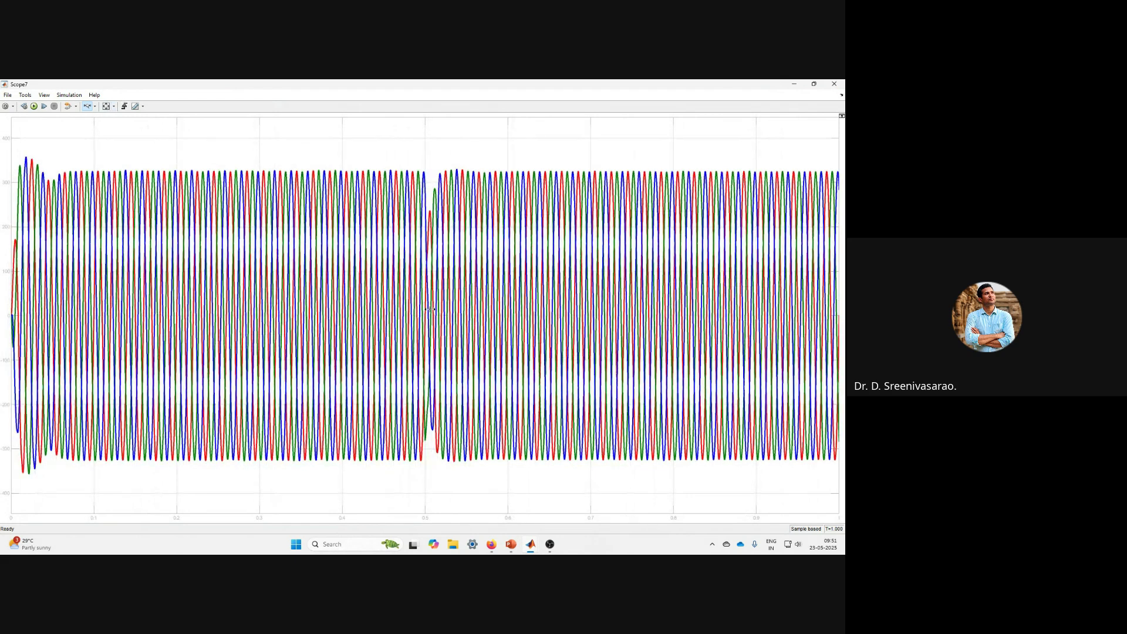
{"action": "left_click_drag", "start_coordinate": [415, 300], "coordinate": [498, 301]}
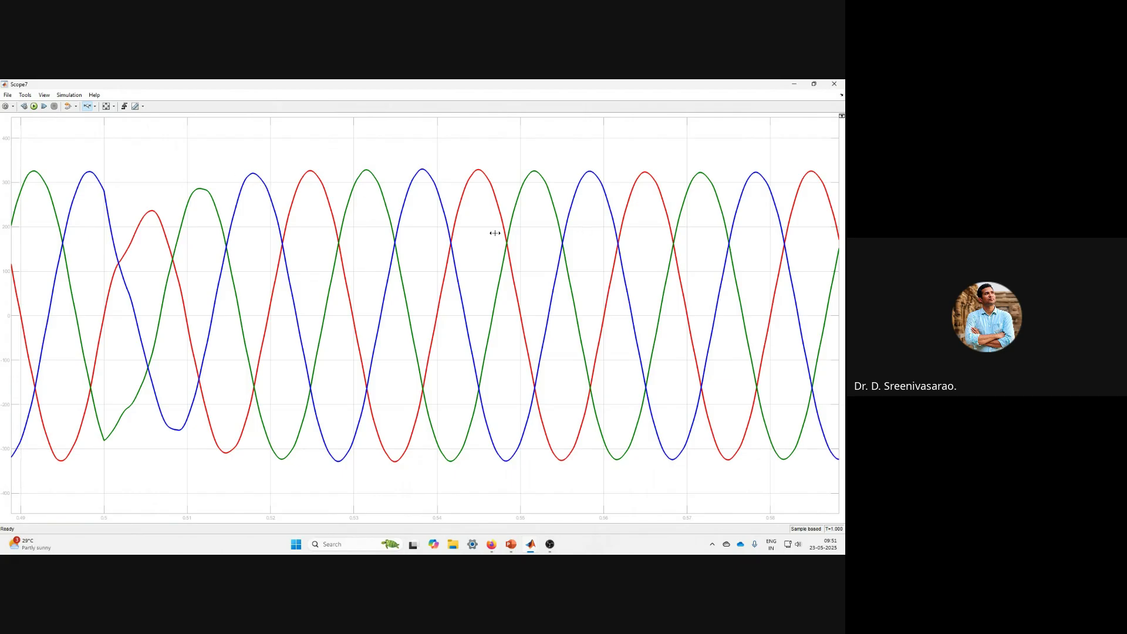
{"action": "left_click", "coordinate": [834, 83]}
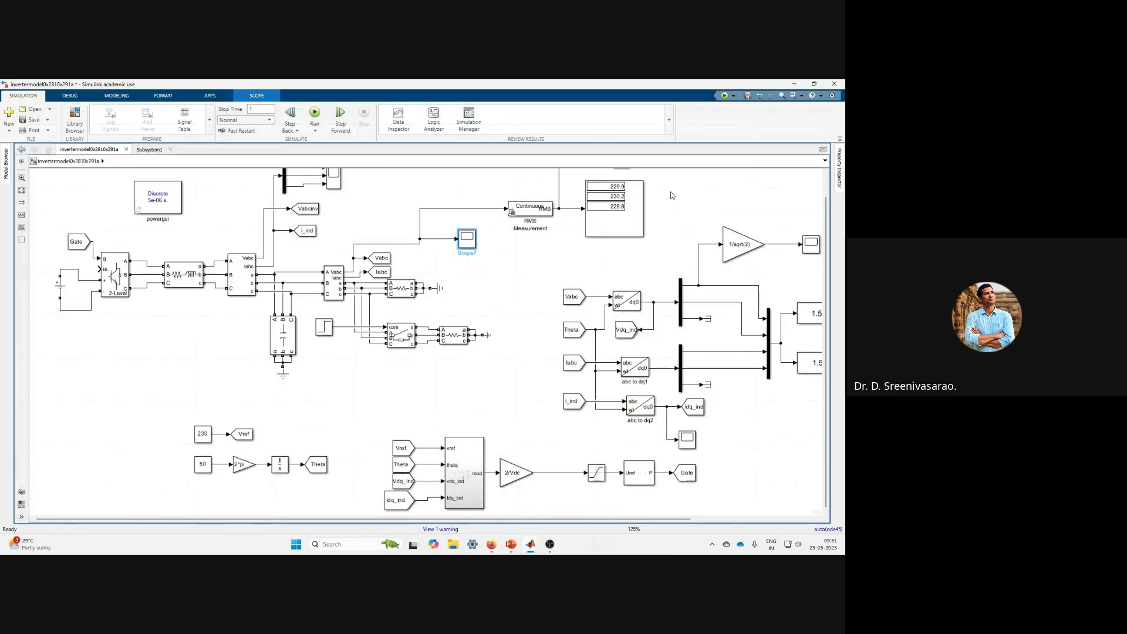
Step: Open Scope6 on the RMS measurement, zoom along the voltage axis to examine the RMS curves around the 0.5 s load step, and close it
{"action": "scroll", "coordinate": [599, 197], "scroll_direction": "down", "scroll_amount": 3}
{"action": "double_click", "coordinate": [596, 194]}
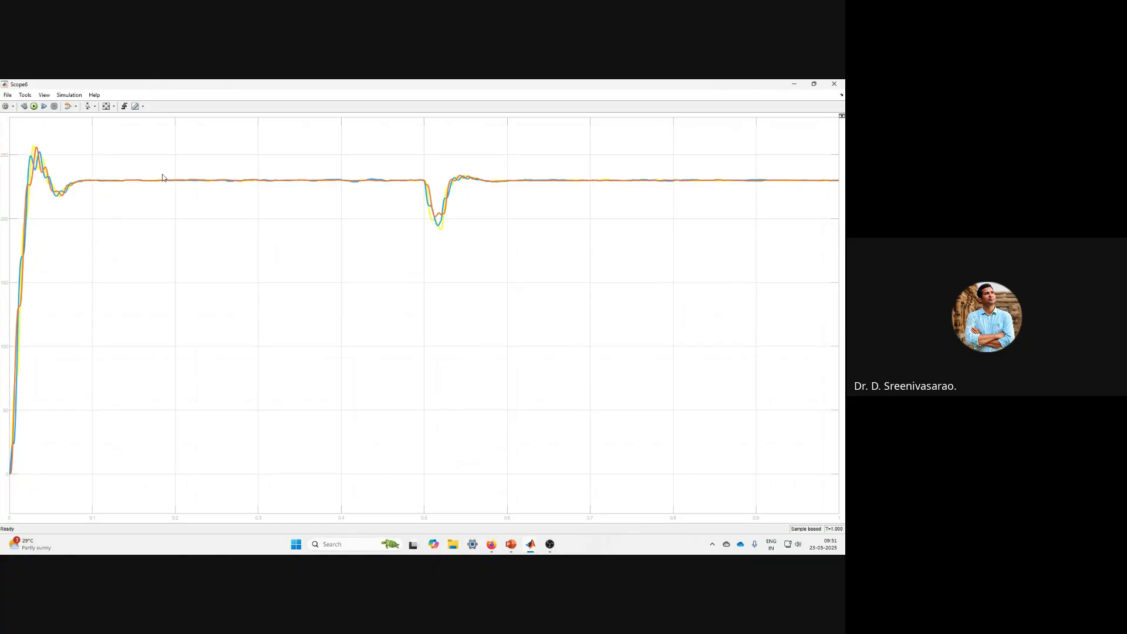
{"action": "left_click", "coordinate": [91, 109]}
{"action": "left_click_drag", "start_coordinate": [206, 202], "coordinate": [206, 168]}
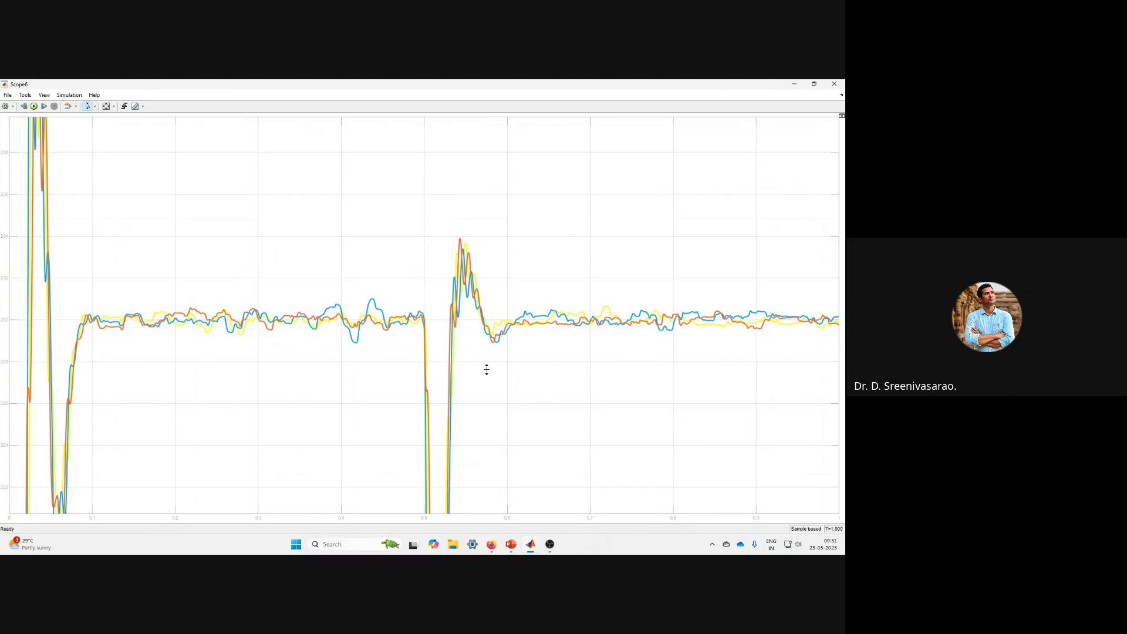
{"action": "scroll", "coordinate": [486, 369], "scroll_direction": "down", "scroll_amount": 10}
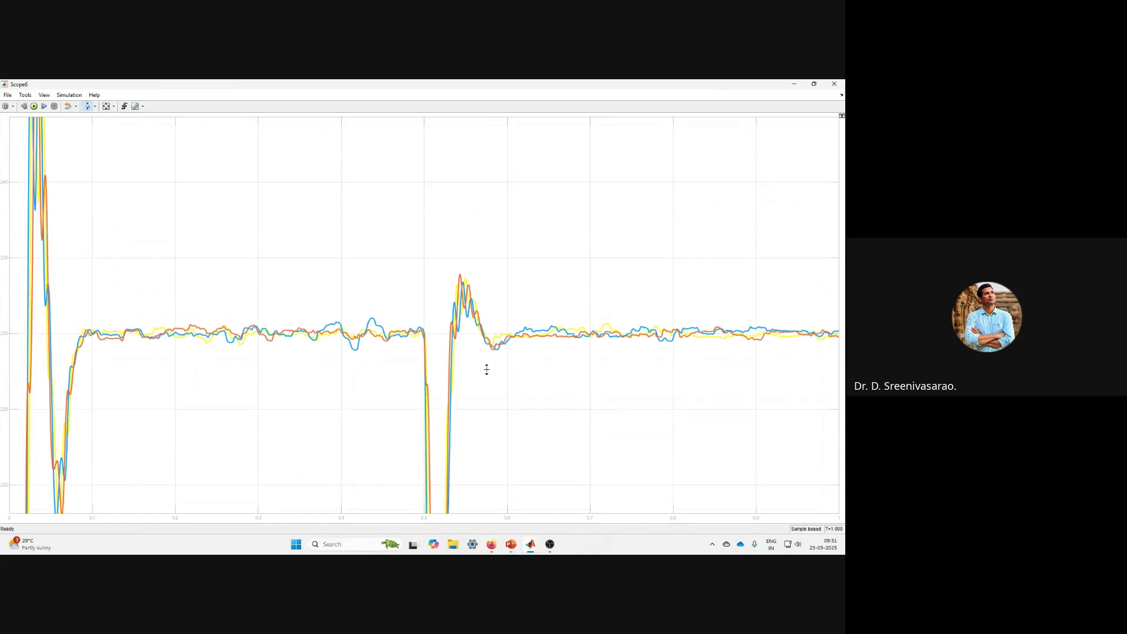
{"action": "scroll", "coordinate": [474, 405], "scroll_direction": "down", "scroll_amount": 4}
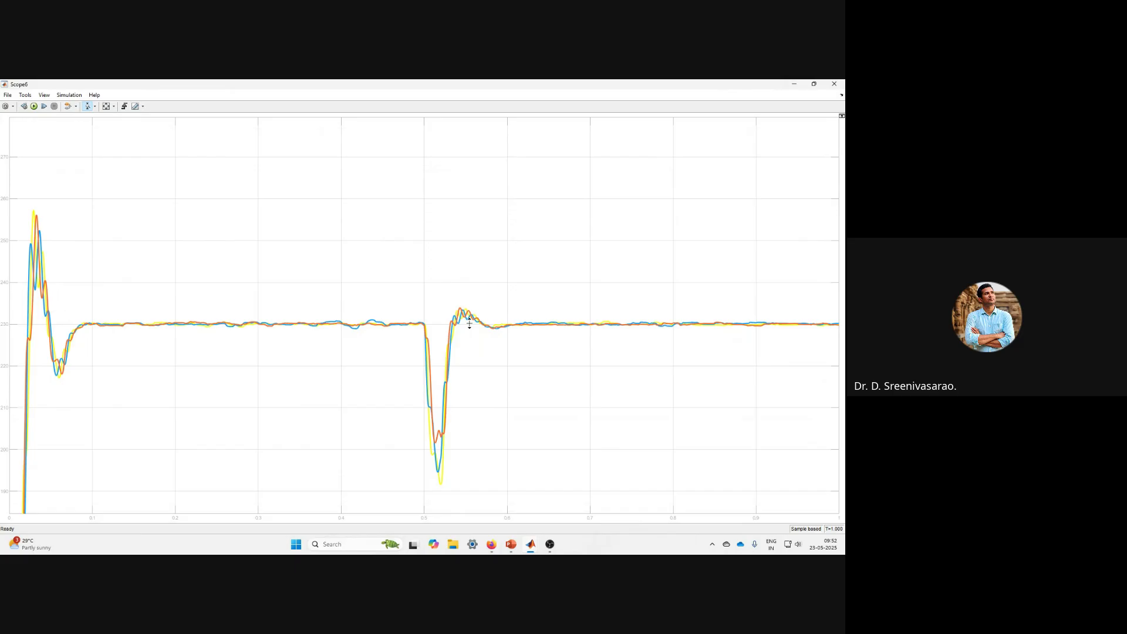
{"action": "left_click", "coordinate": [834, 84]}
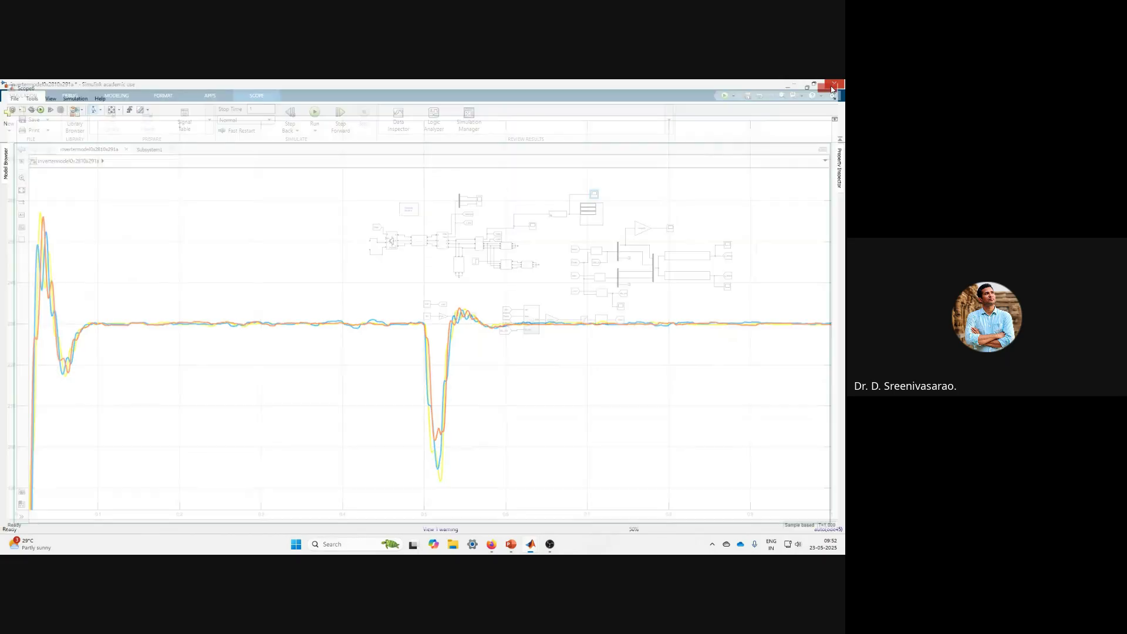
{"action": "scroll", "coordinate": [665, 252], "scroll_direction": "up", "scroll_amount": 5}
{"action": "scroll", "coordinate": [328, 323], "scroll_direction": "down", "scroll_amount": 2}
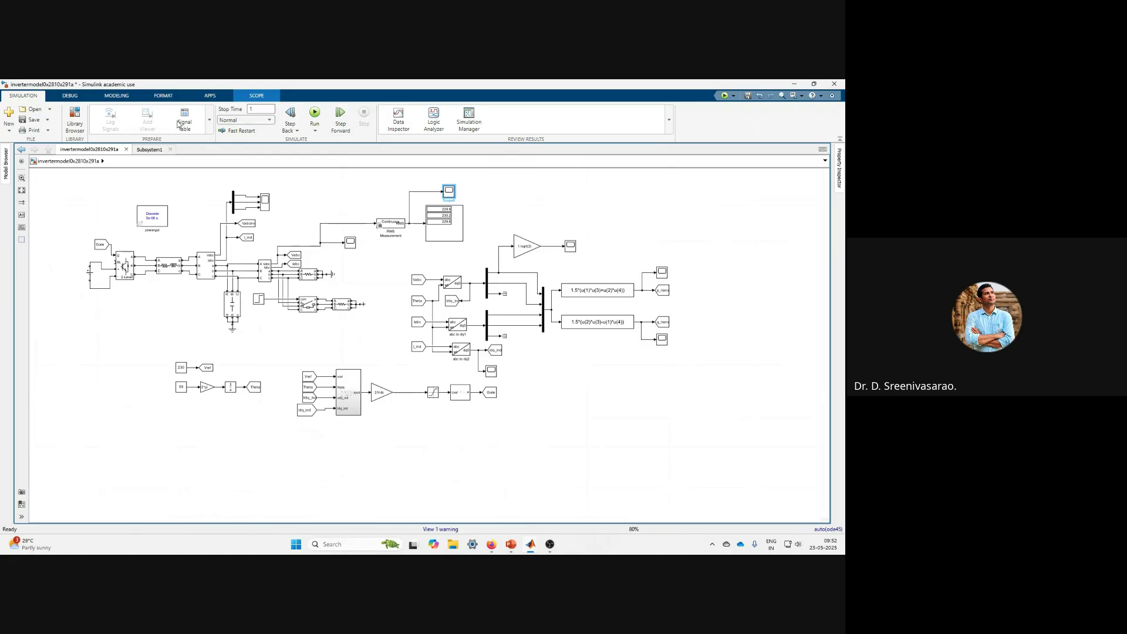
{"action": "mouse_move", "coordinate": [492, 544]}
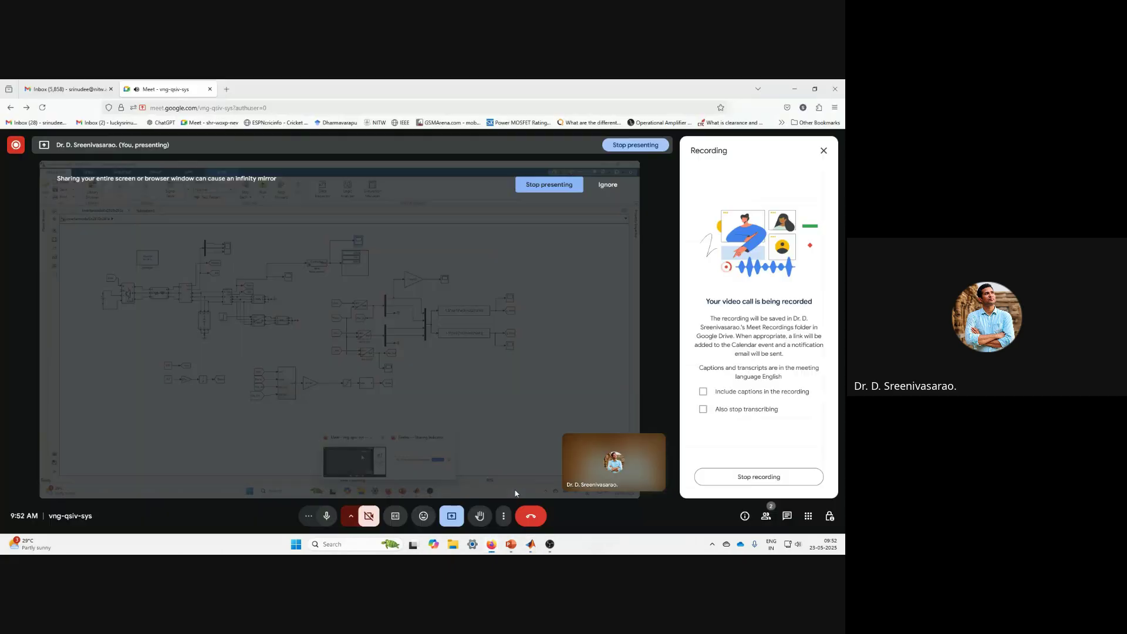